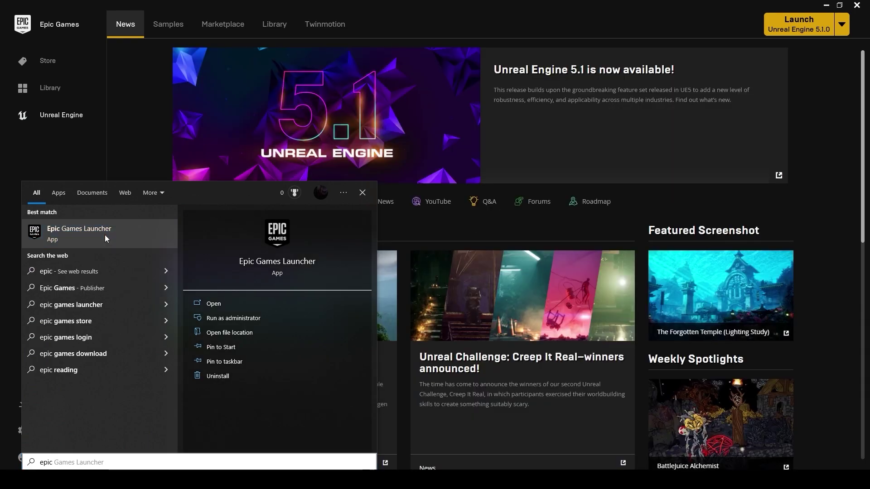
# Step: Start the Epic Games Launcher and open the nDisplayTest project from the Unreal Engine library
pyautogui.click(104, 235)
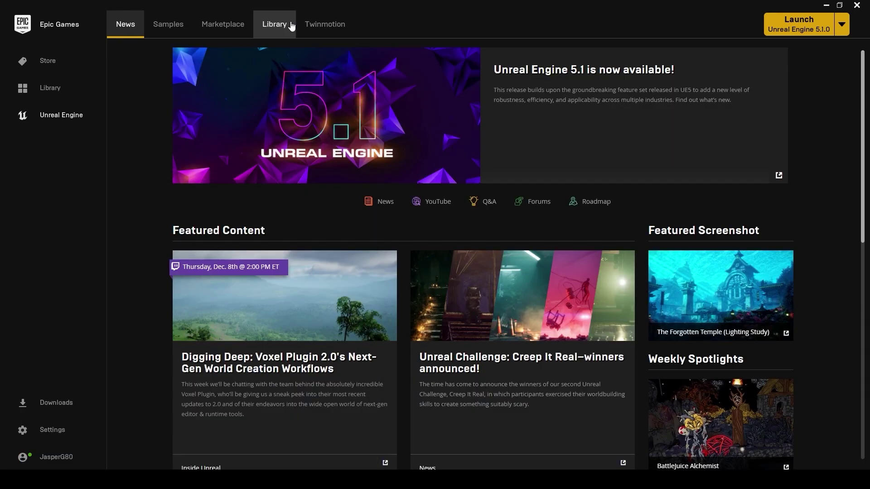
pyautogui.click(290, 23)
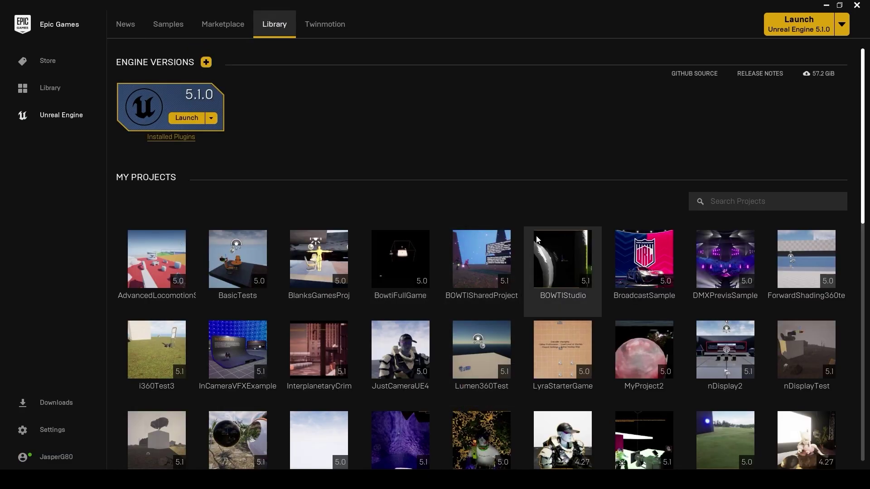
pyautogui.scroll(-3, 442, 283)
pyautogui.scroll(2, 428, 357)
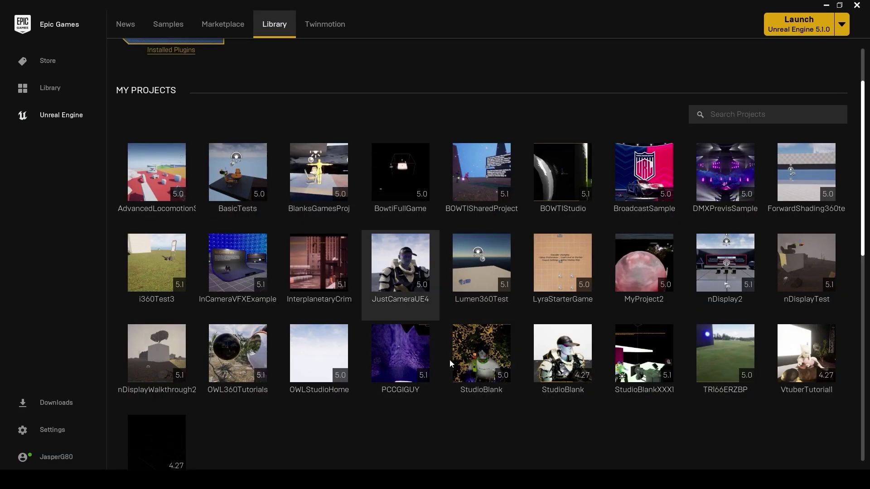
pyautogui.doubleClick(790, 266)
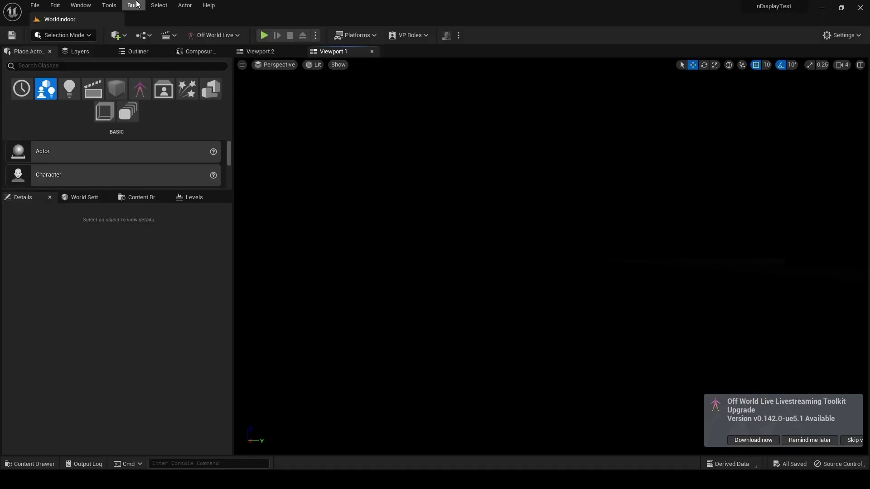
# Step: Open the WorldOutdoor level from the Maps folder, postponing the Off World Live toolkit upgrade
pyautogui.click(35, 5)
pyautogui.click(70, 38)
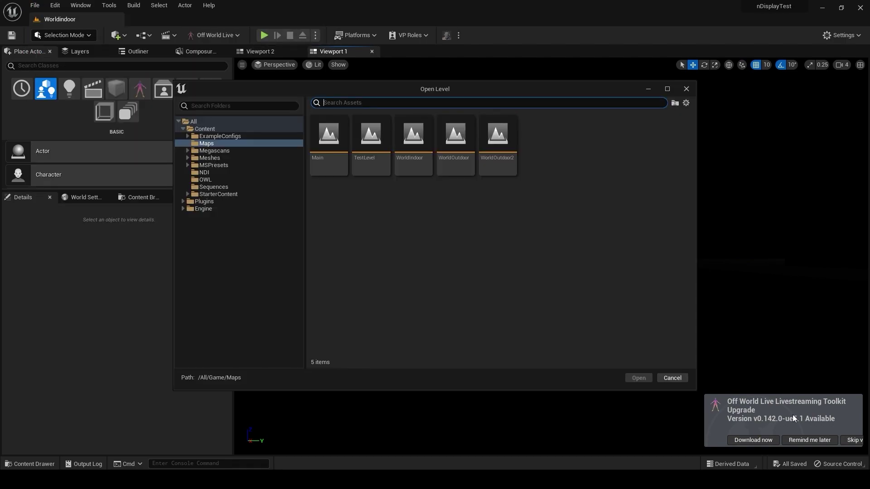
pyautogui.click(811, 441)
pyautogui.click(455, 141)
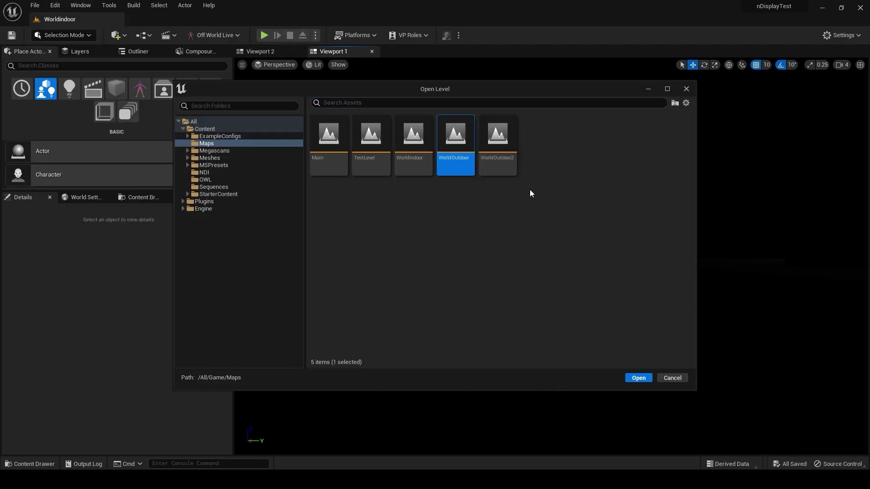
pyautogui.click(648, 381)
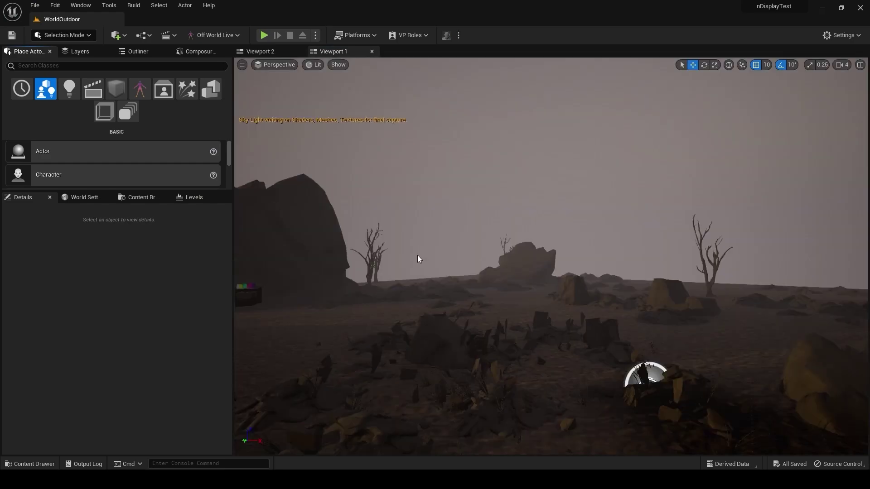
# Step: Delete the existing display wall in front of the large rock and save the level
pyautogui.moveTo(569, 322); pyautogui.dragTo(432, 310, button='right')
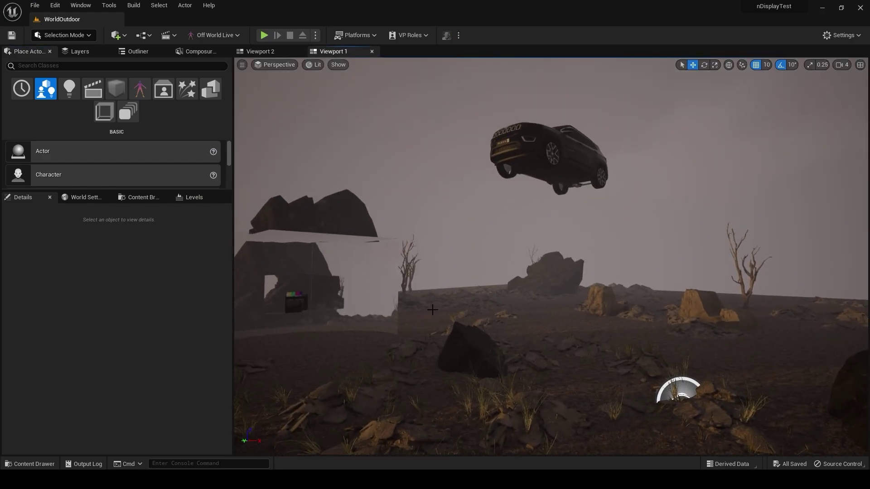
pyautogui.click(343, 300)
pyautogui.press('Delete')
pyautogui.hotkey('ctrl', 'space')
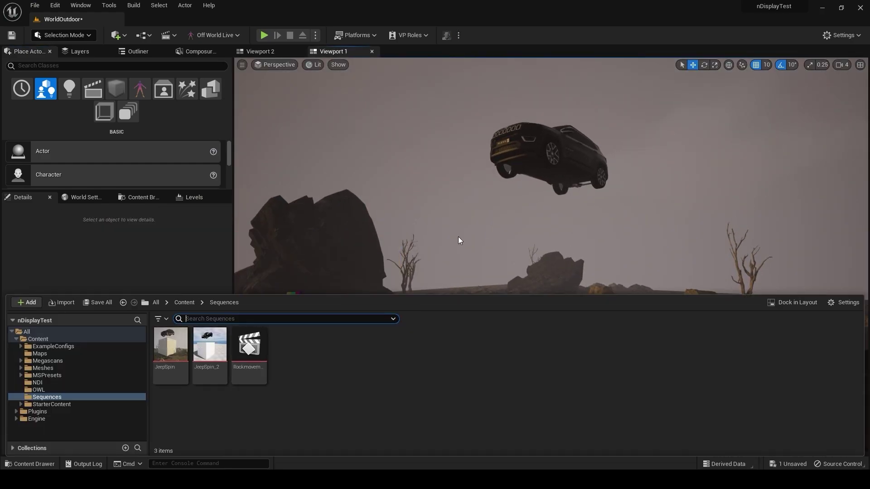
pyautogui.click(458, 238)
pyautogui.hotkey('ctrl', 's')
# Step: Place NDC_Cave_2 from ExampleConfigs below the jeep, rotate it about 180° around Z and scale it uniformly to about 2.04
pyautogui.click(198, 51)
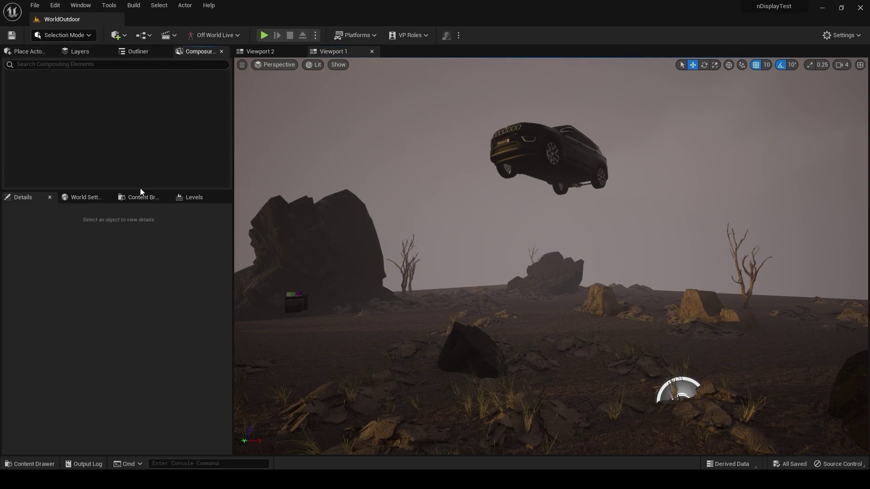
pyautogui.click(142, 197)
pyautogui.moveTo(65, 327); pyautogui.dragTo(468, 313)
pyautogui.press('e')
pyautogui.moveTo(461, 340); pyautogui.dragTo(421, 341, button='right')
pyautogui.press('r')
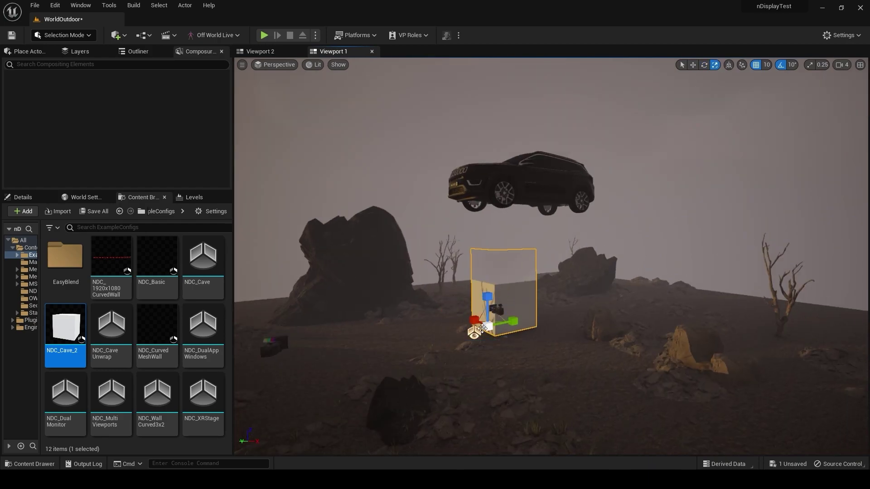
pyautogui.moveTo(482, 329); pyautogui.dragTo(507, 303)
pyautogui.press('w')
pyautogui.moveTo(506, 302)
pyautogui.mouseDown(button='right')
pyautogui.moveTo(480, 345)
pyautogui.moveTo(480, 272)
pyautogui.moveTo(508, 308)
pyautogui.mouseUp(button='right')
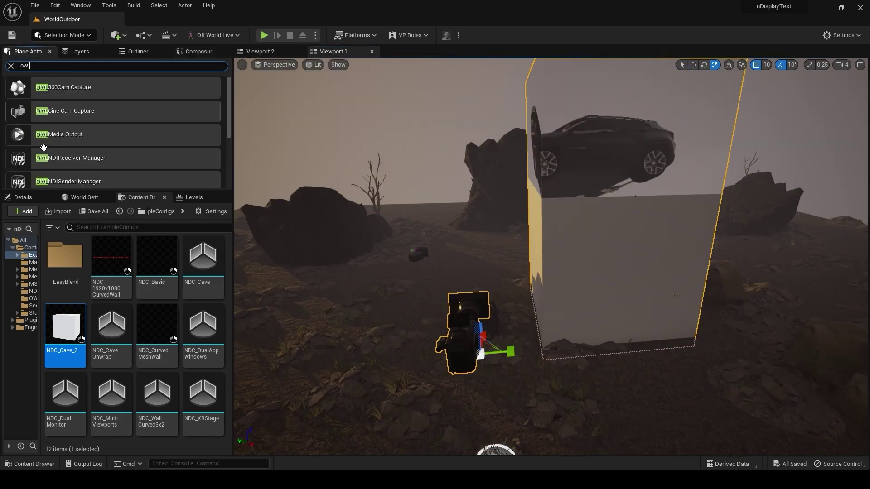
# Step: Add an OWL Cine Cam Capture actor to the scene beside the cave screen and save the level
pyautogui.moveTo(68, 111); pyautogui.dragTo(735, 163)
pyautogui.press('space')
pyautogui.press('space')
pyautogui.press('space')
pyautogui.press('e')
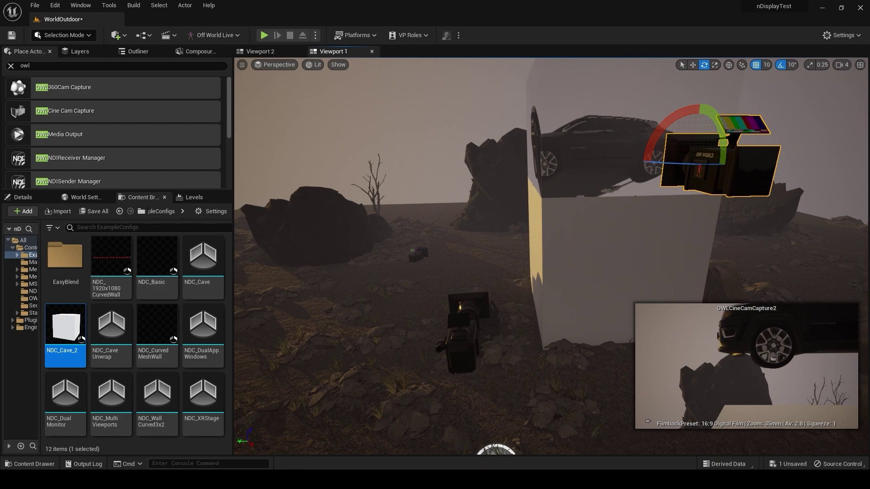
pyautogui.moveTo(546, 272); pyautogui.dragTo(537, 245, button='right')
pyautogui.hotkey('ctrl', 's')
# Step: Move the new cine capture camera sideways and up to the middle of the cave screen, and save
pyautogui.press('r')
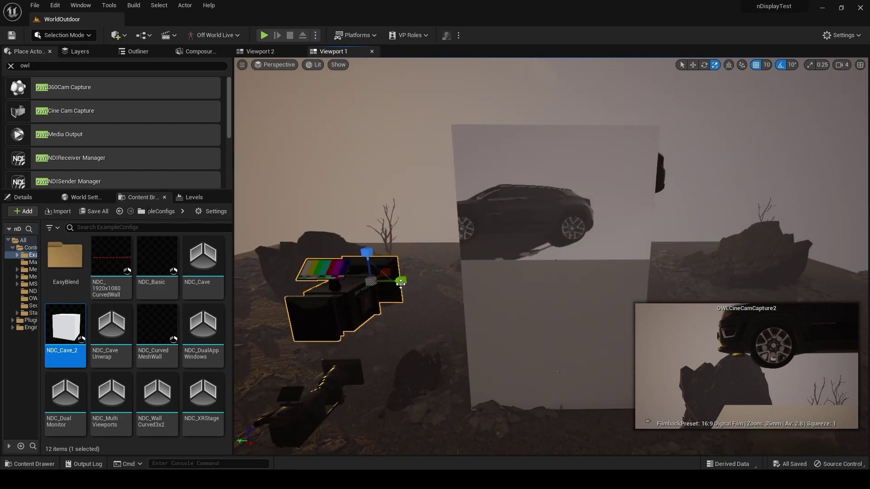
pyautogui.press('w')
pyautogui.moveTo(354, 283); pyautogui.dragTo(534, 282)
pyautogui.moveTo(547, 248); pyautogui.dragTo(547, 180)
pyautogui.hotkey('ctrl', 's')
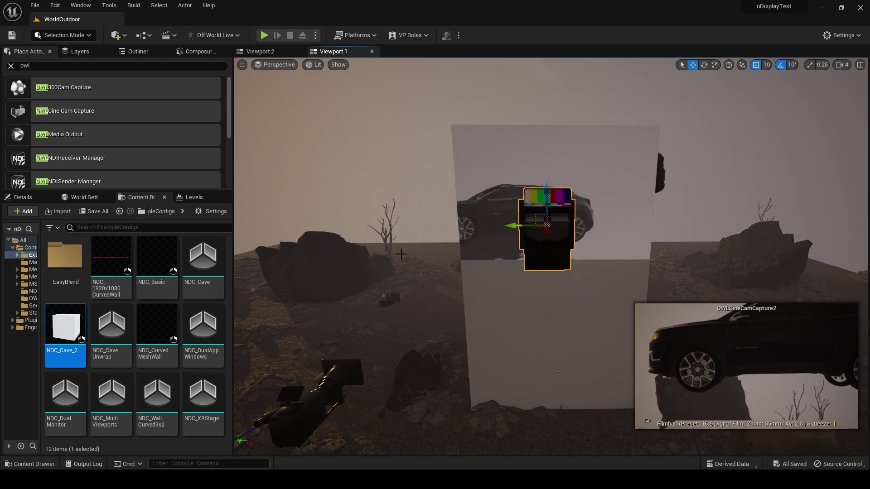
# Step: Assign OWLCineCamCapture1 as the Cine Camera Actor of NDC_Cave_2's ICVFXCamera component and save the level
pyautogui.click(499, 281)
pyautogui.click(10, 65)
pyautogui.click(22, 197)
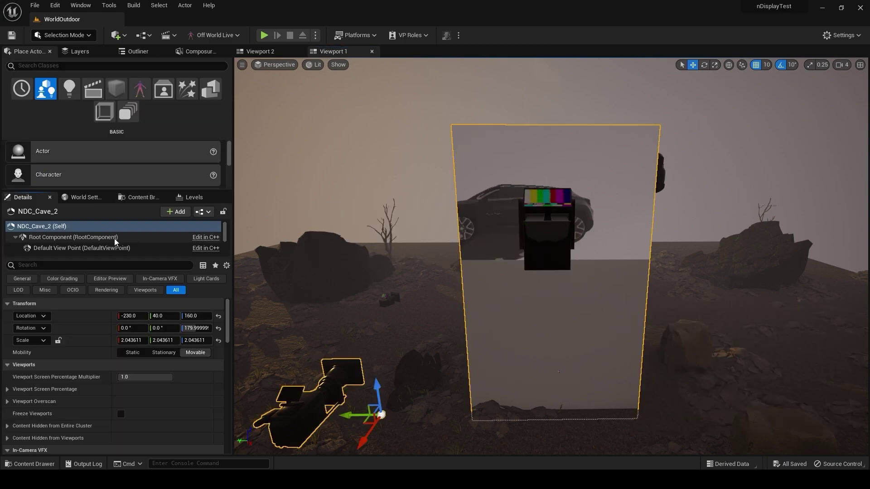
pyautogui.scroll(-5, 91, 244)
pyautogui.click(76, 249)
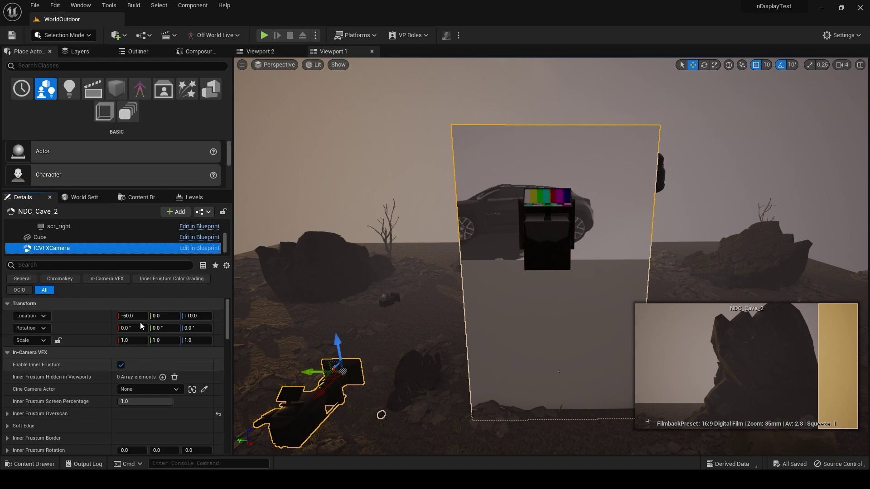
pyautogui.click(149, 389)
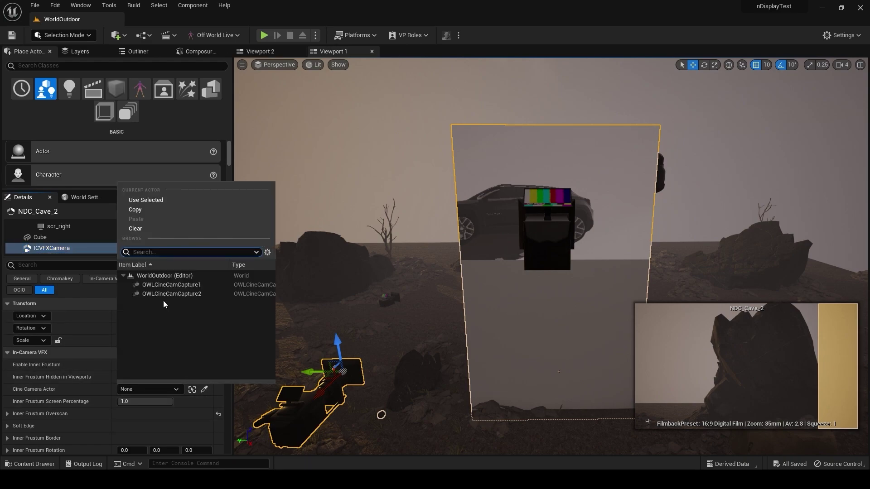
pyautogui.click(172, 285)
pyautogui.hotkey('ctrl', 's')
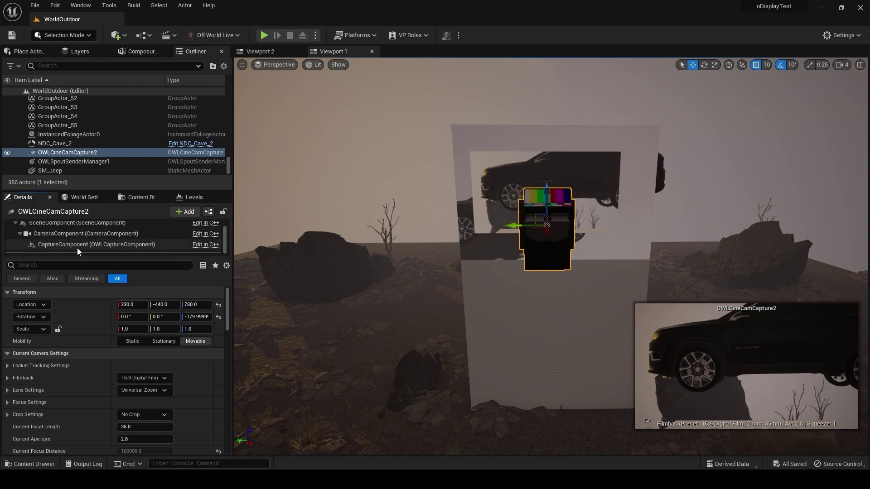
# Step: Set the texture target of OWLCineCamCapture2's capture component to the OWLOutput render target and save
pyautogui.click(77, 247)
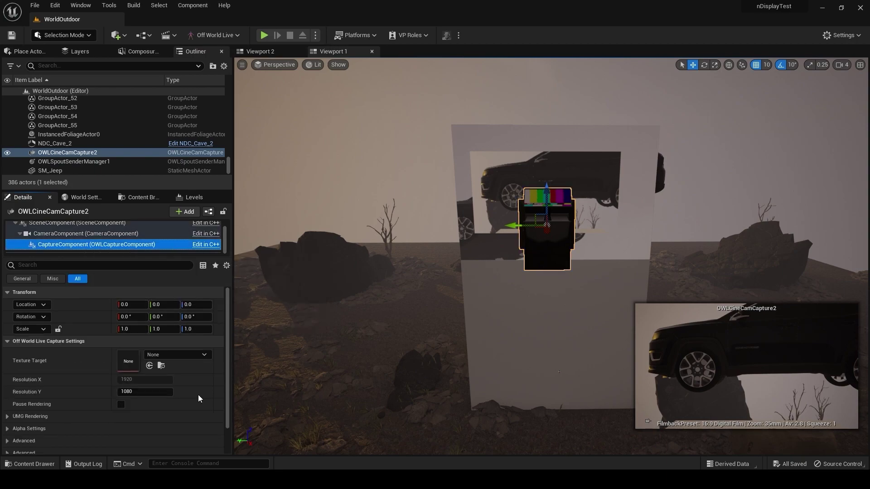
pyautogui.click(172, 356)
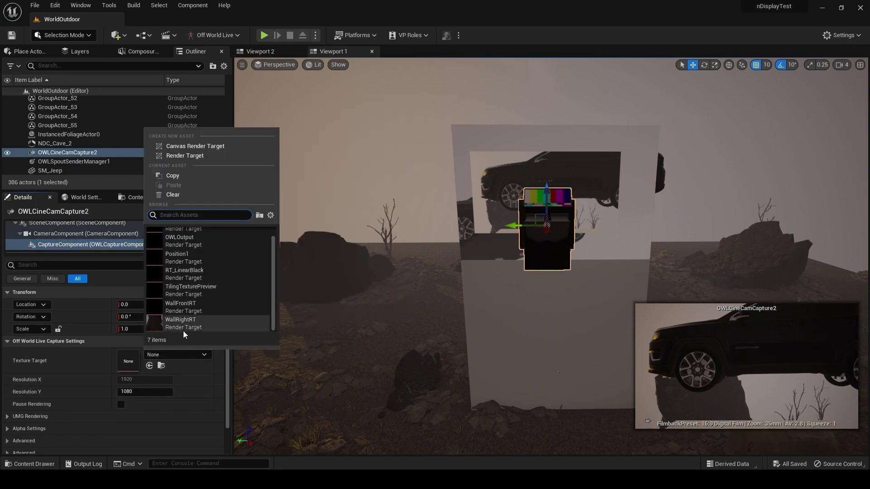
pyautogui.click(195, 255)
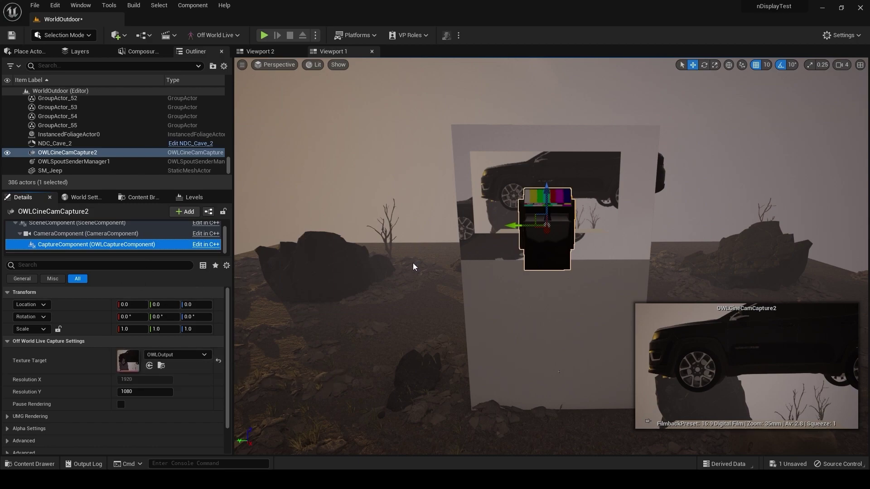
pyautogui.hotkey('ctrl', 's')
# Step: Set the source render target of OWLSpoutSenderManager1's first spout sender to OWLOutput
pyautogui.click(97, 162)
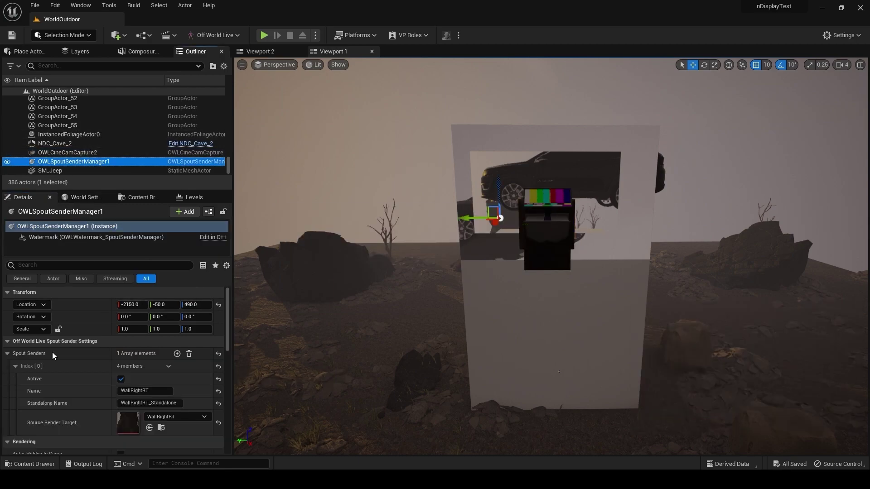
pyautogui.click(158, 418)
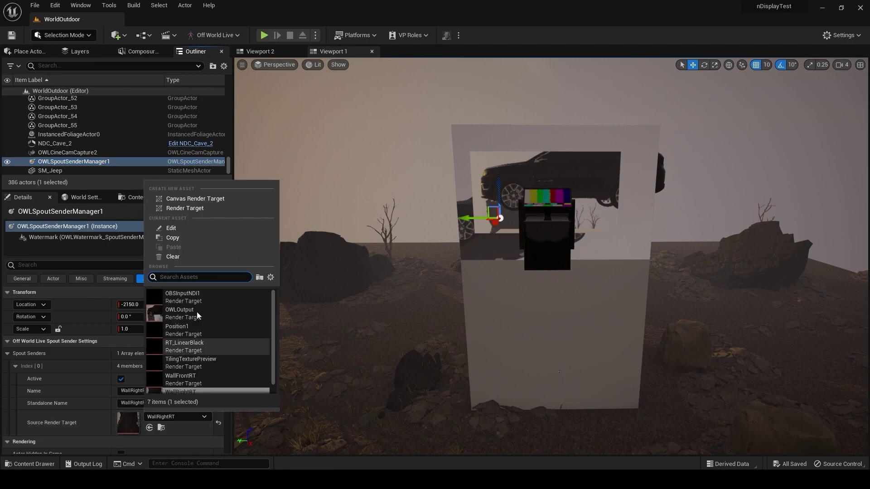
pyautogui.click(191, 314)
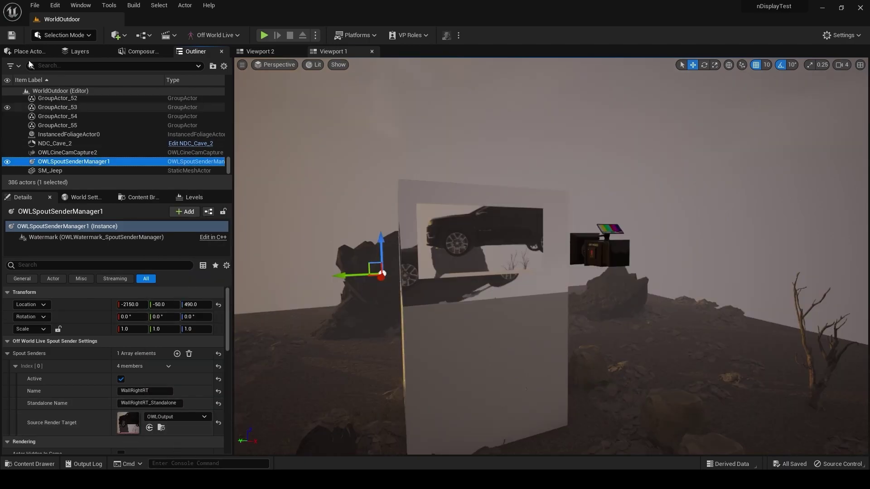
# Step: Examine the available OWL sender actors and the spout sender's standalone name setting
pyautogui.click(29, 51)
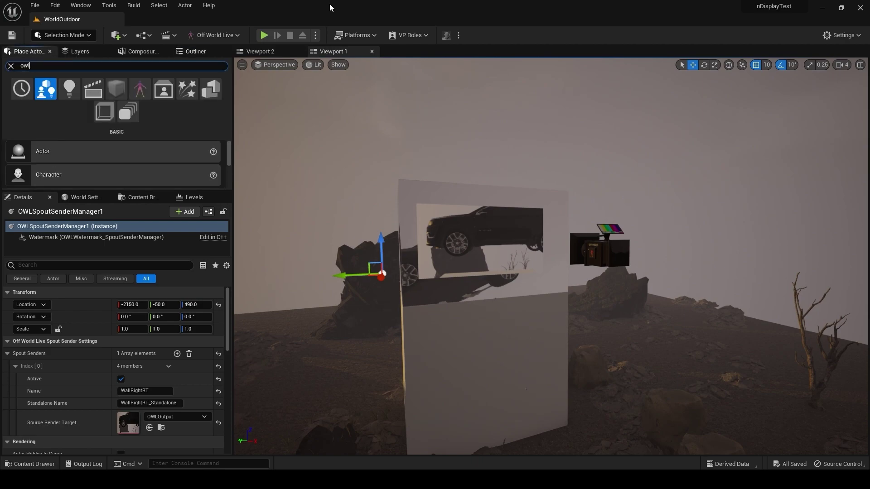
pyautogui.scroll(-2, 135, 154)
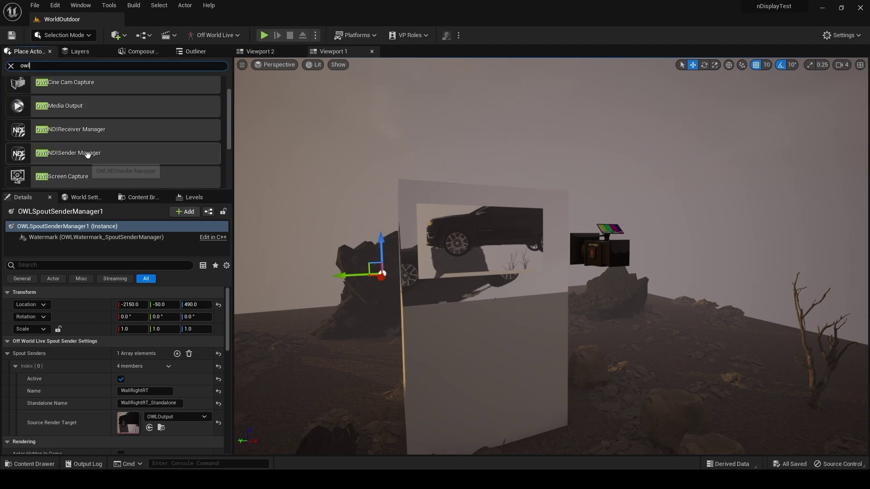
pyautogui.moveTo(360, 340); pyautogui.dragTo(388, 361, button='right')
pyautogui.scroll(-2, 91, 398)
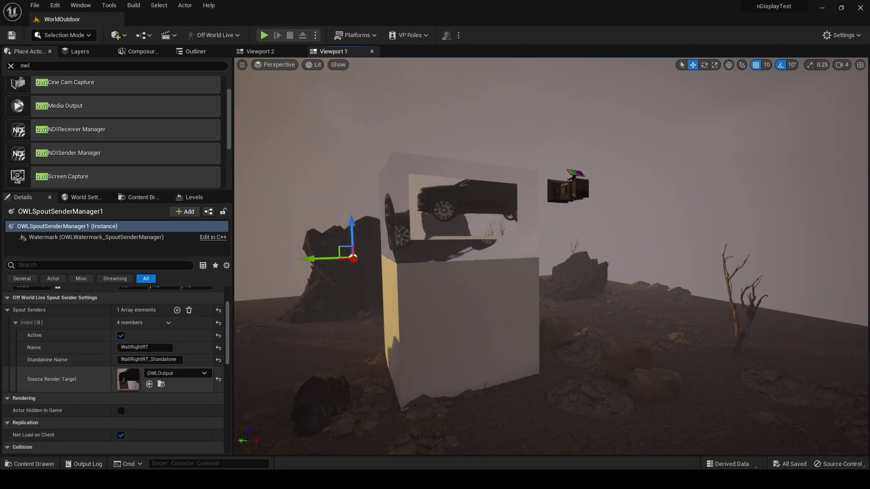
pyautogui.click(156, 360)
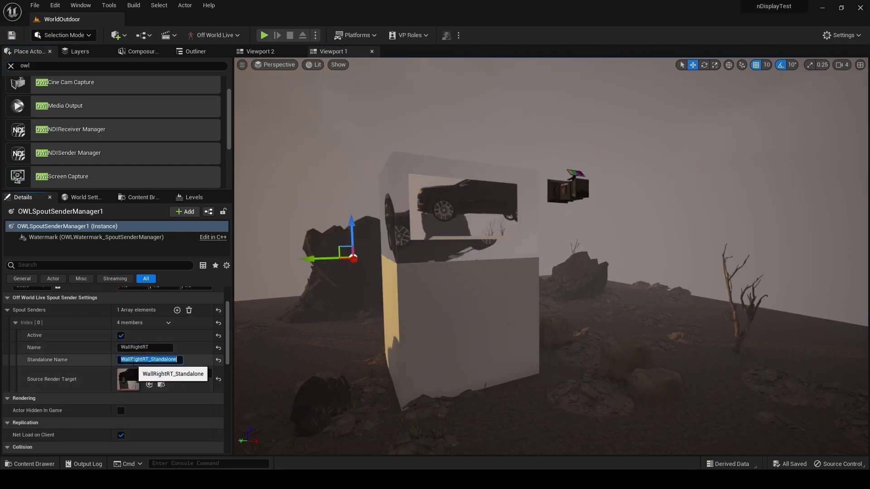
pyautogui.moveTo(131, 360); pyautogui.dragTo(164, 359)
pyautogui.hotkey('ctrl', 'a')
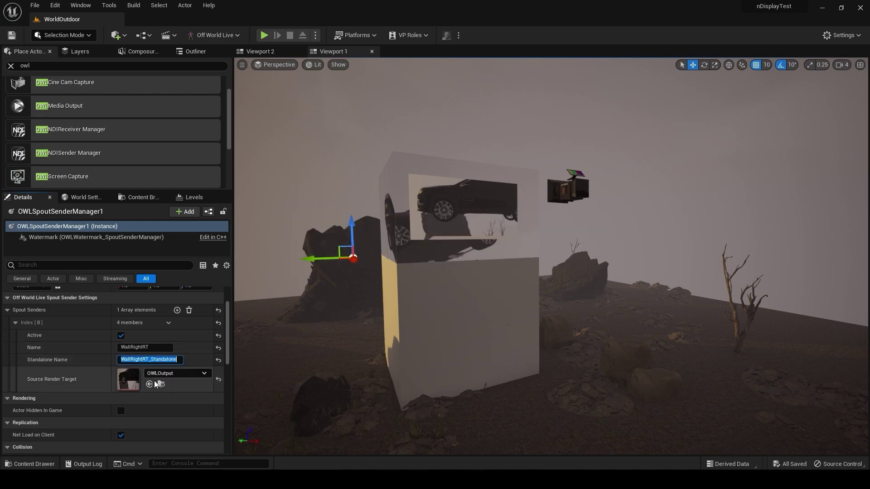
pyautogui.click(180, 360)
# Step: Select OWLCineCamCapture2 and search the placeable actors for "owl" to review the options, clearing the search when done
pyautogui.rightClick(553, 213)
pyautogui.click(559, 196)
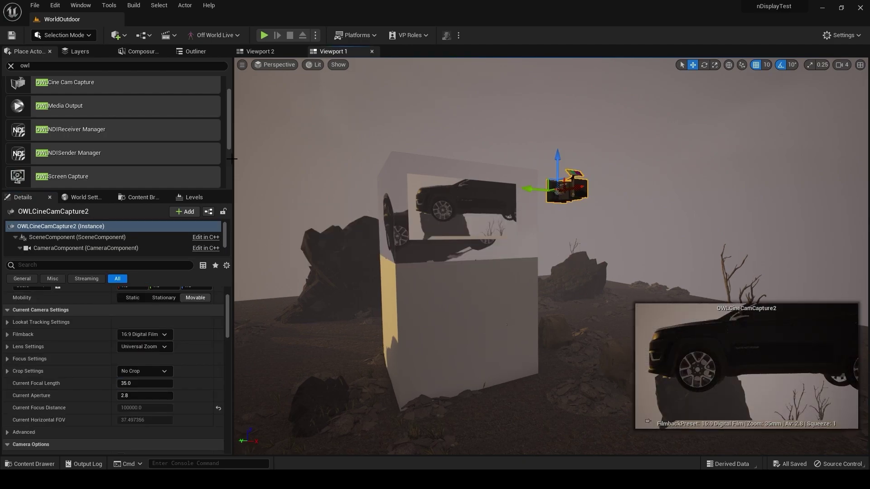
pyautogui.click(11, 66)
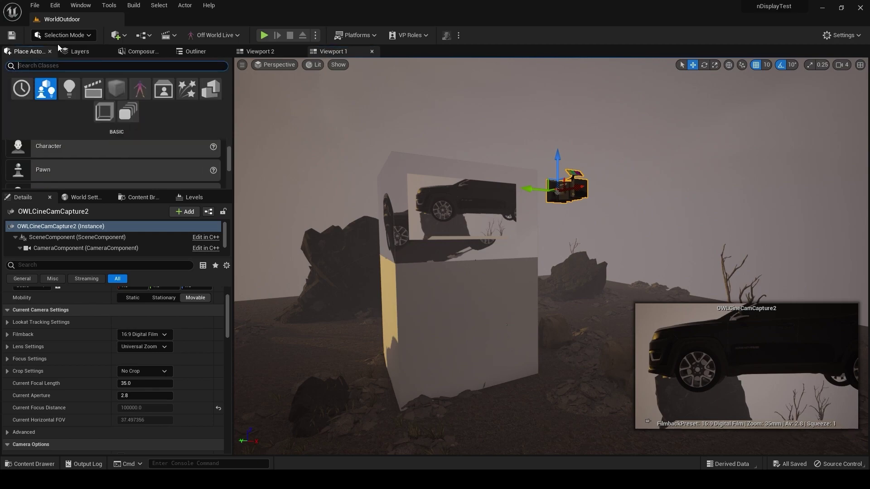
pyautogui.write('owl')
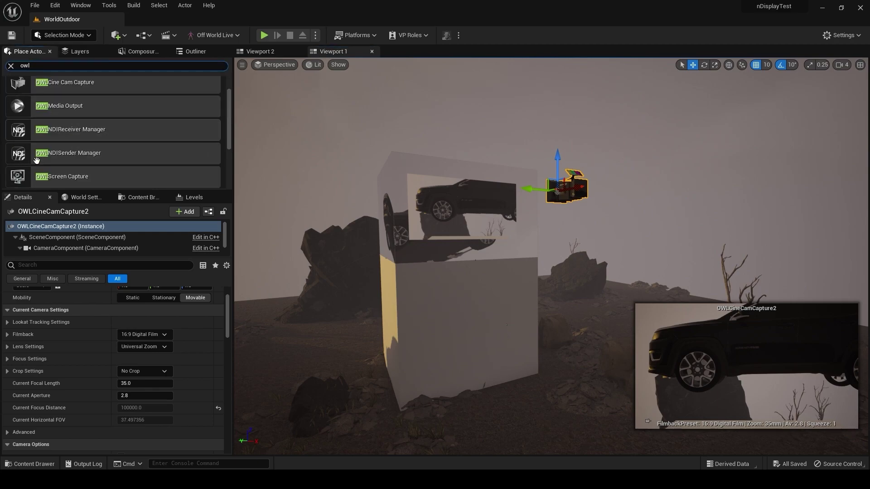
pyautogui.click(11, 66)
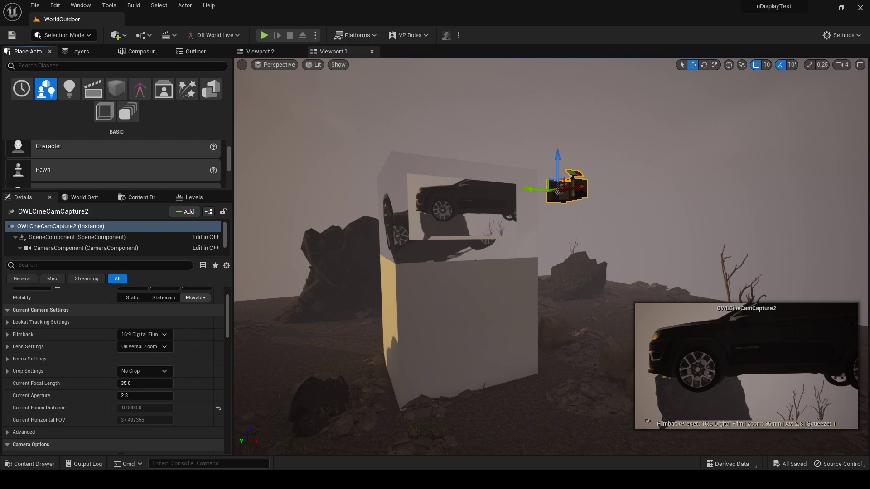
# Step: Save the level and search the plugins for "switch" to check that Switchboard is enabled
pyautogui.moveTo(500, 302)
pyautogui.mouseDown(button='right')
pyautogui.moveTo(500, 327)
pyautogui.moveTo(471, 322)
pyautogui.moveTo(501, 301)
pyautogui.mouseUp(button='right')
pyautogui.hotkey('ctrl', 's')
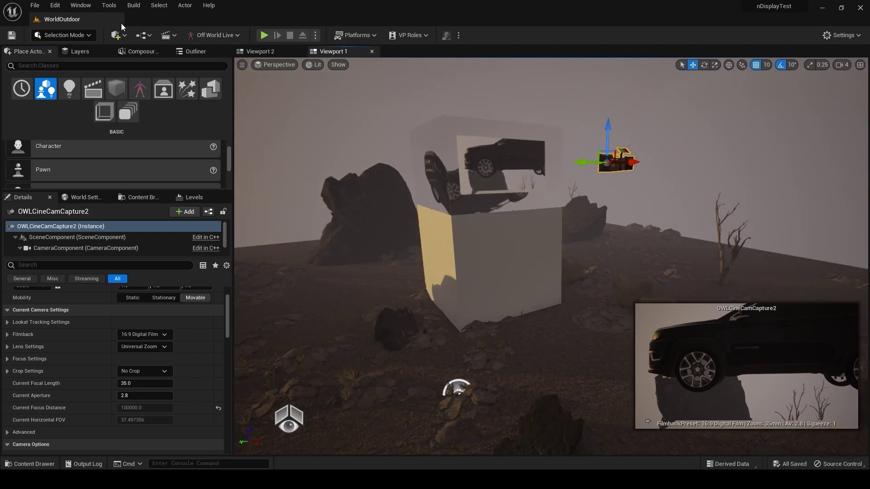
pyautogui.click(54, 5)
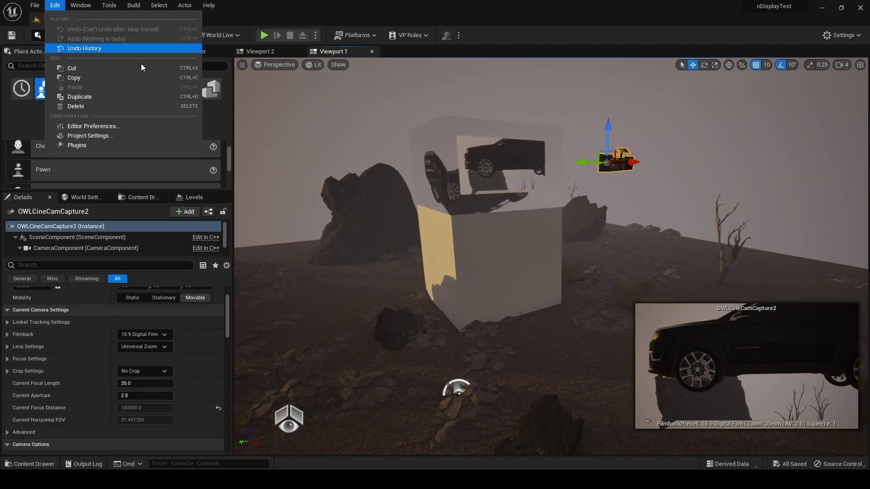
pyautogui.click(95, 146)
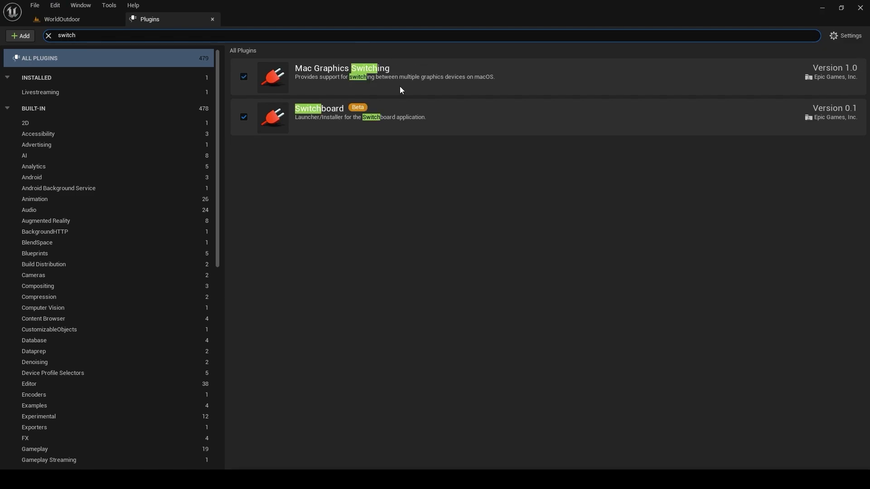
pyautogui.click(213, 19)
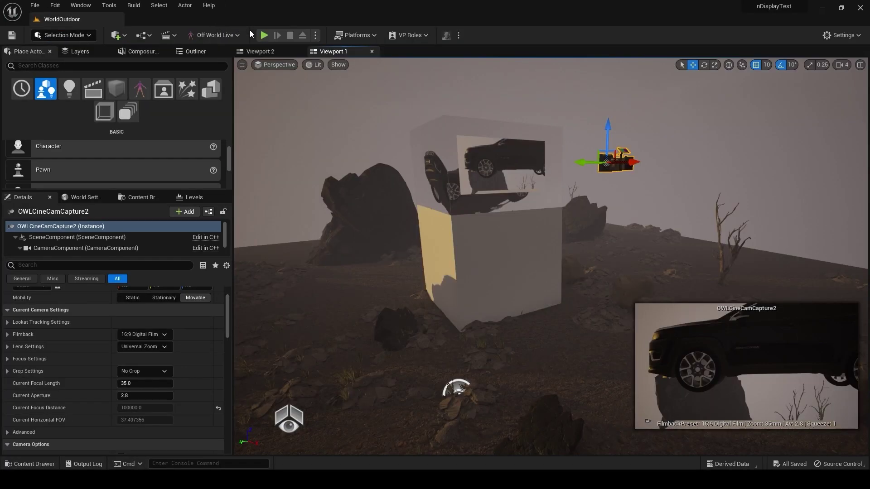
# Step: Launch the Switchboard Listener and bring up Switchboard
pyautogui.click(458, 36)
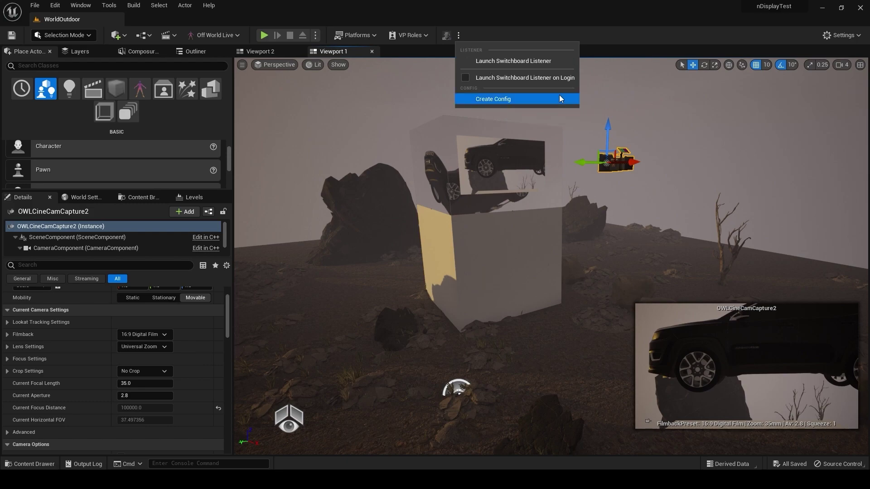
pyautogui.click(514, 61)
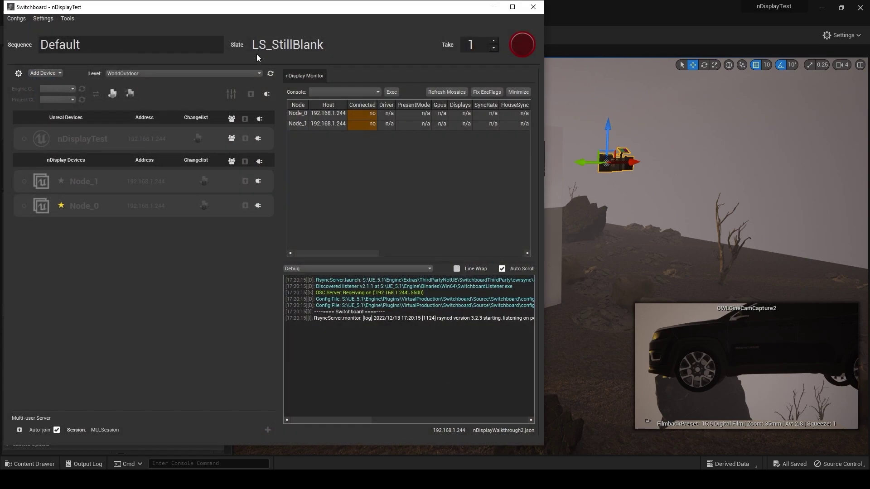
# Step: Remove the existing nDisplayTest, Node_1 and Node_0 devices from Switchboard
pyautogui.rightClick(56, 127)
pyautogui.click(76, 142)
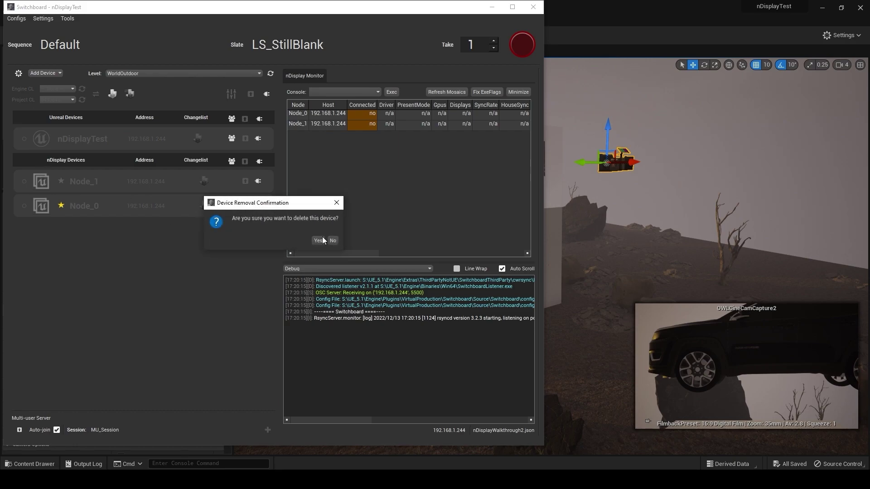
pyautogui.click(321, 240)
pyautogui.rightClick(58, 136)
pyautogui.click(68, 153)
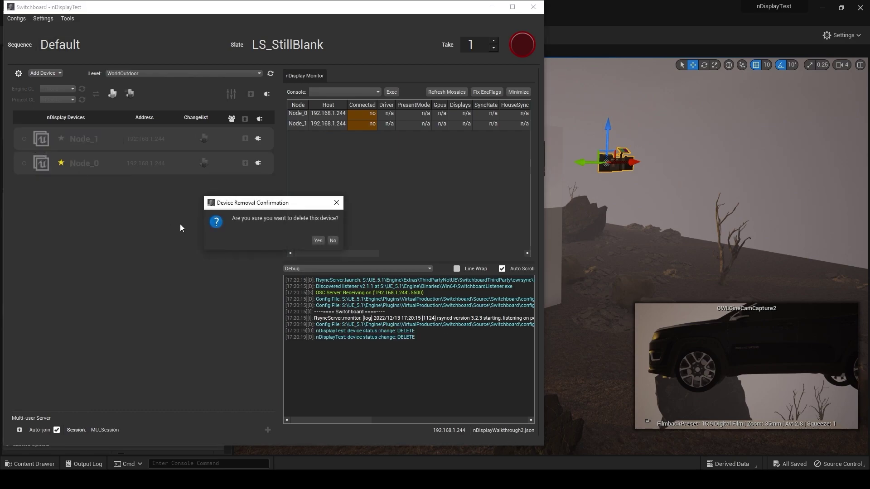
pyautogui.click(319, 241)
pyautogui.rightClick(39, 140)
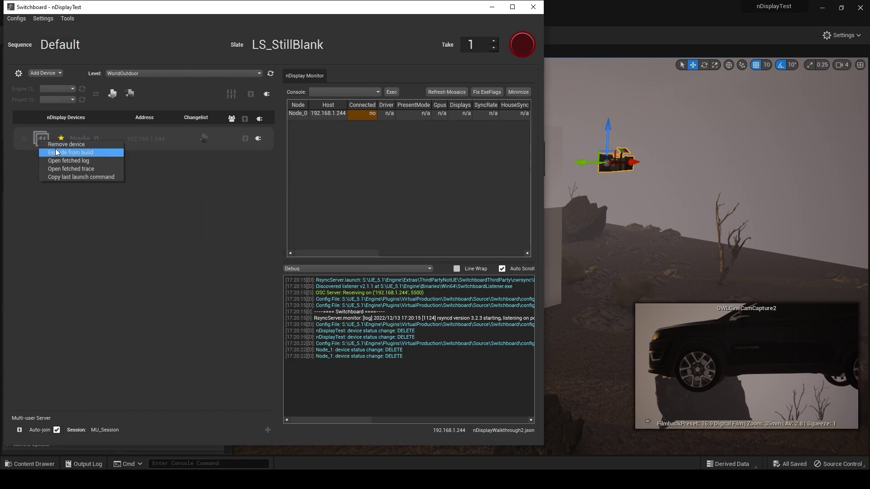
pyautogui.click(55, 152)
pyautogui.press('Return')
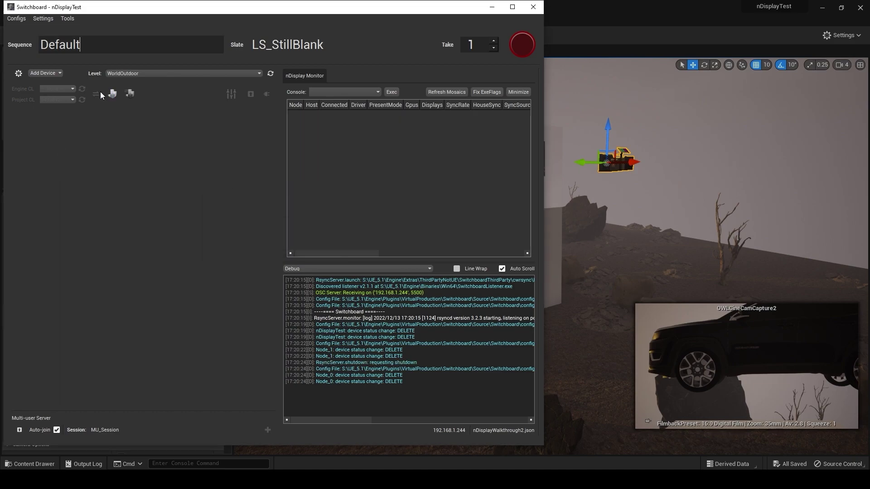
# Step: Open the Switchboard settings, run ipconfig in Command Prompt and copy the computer's IPv4 address
pyautogui.click(19, 73)
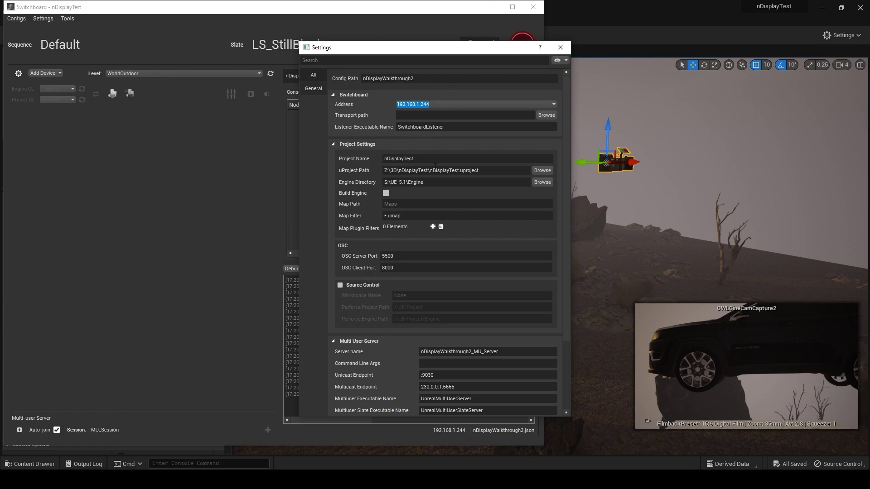
pyautogui.press('super')
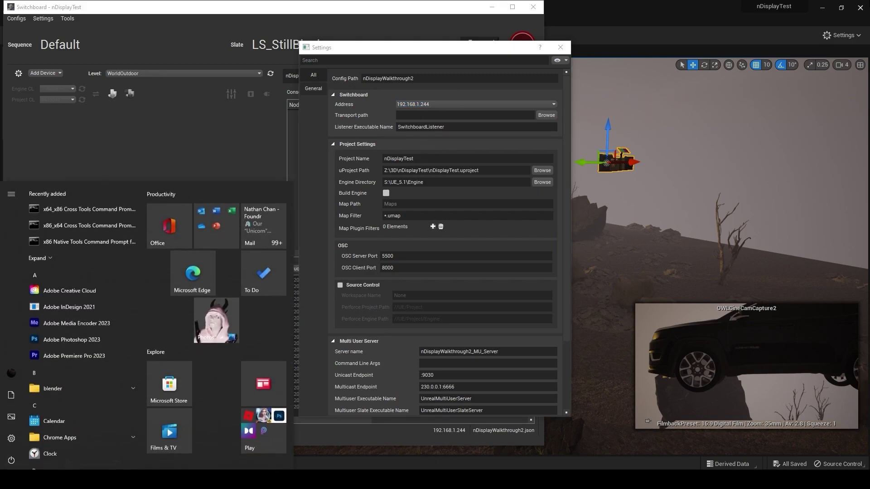
pyautogui.write('cd')
pyautogui.press('BackSpace')
pyautogui.write('md')
pyautogui.press('Return')
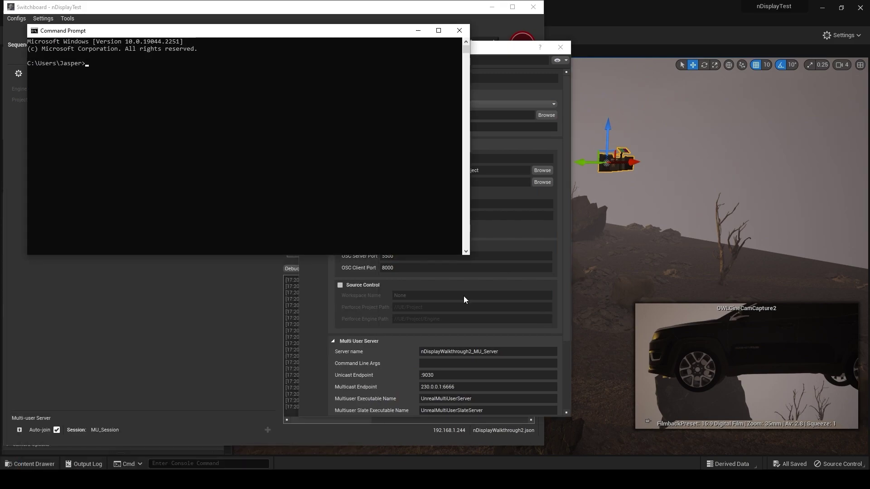
pyautogui.write('ipconfig')
pyautogui.press('Return')
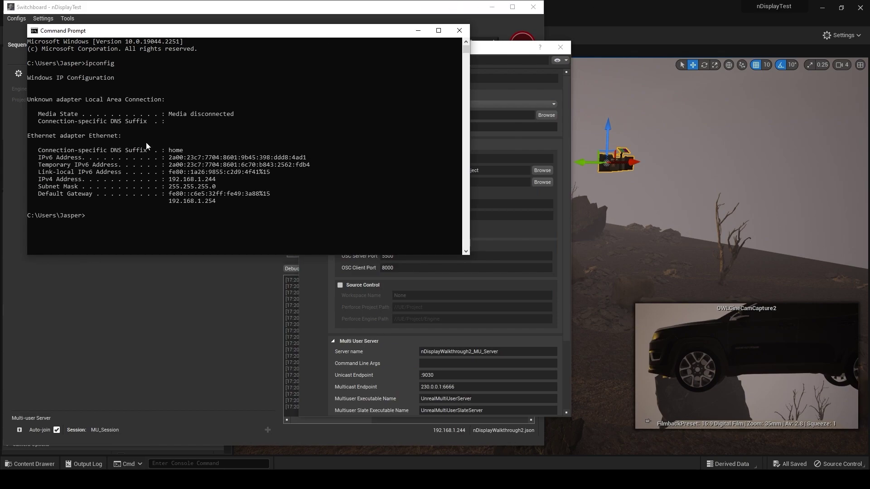
pyautogui.doubleClick(191, 180)
pyautogui.hotkey('ctrl', 'c')
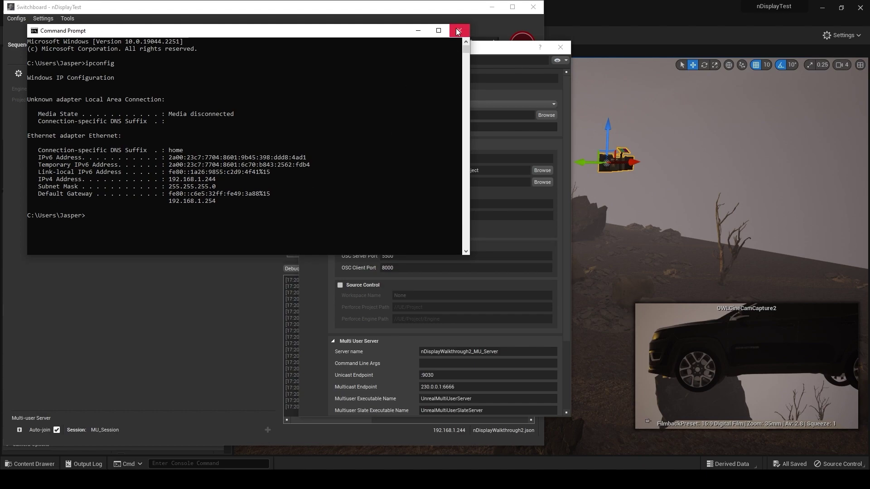
pyautogui.click(459, 30)
# Step: Set the Switchboard address to 192.168.1.244, review the uProject path and close the settings
pyautogui.click(452, 105)
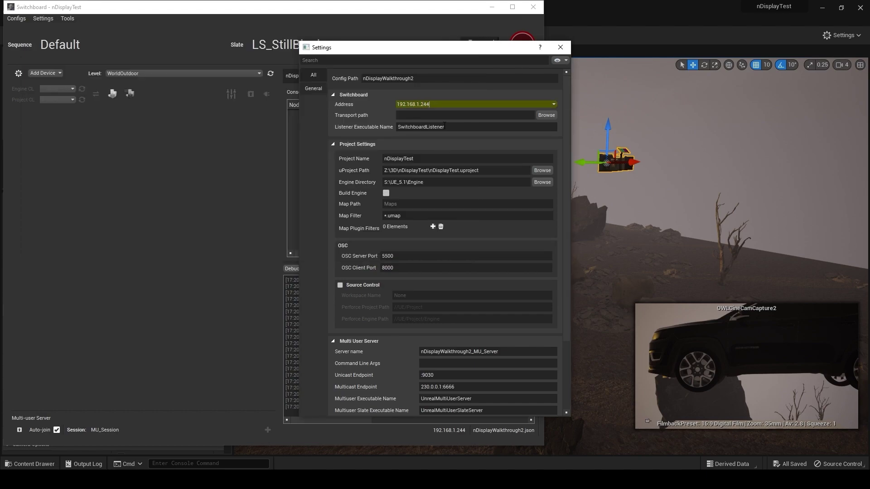
pyautogui.click(415, 173)
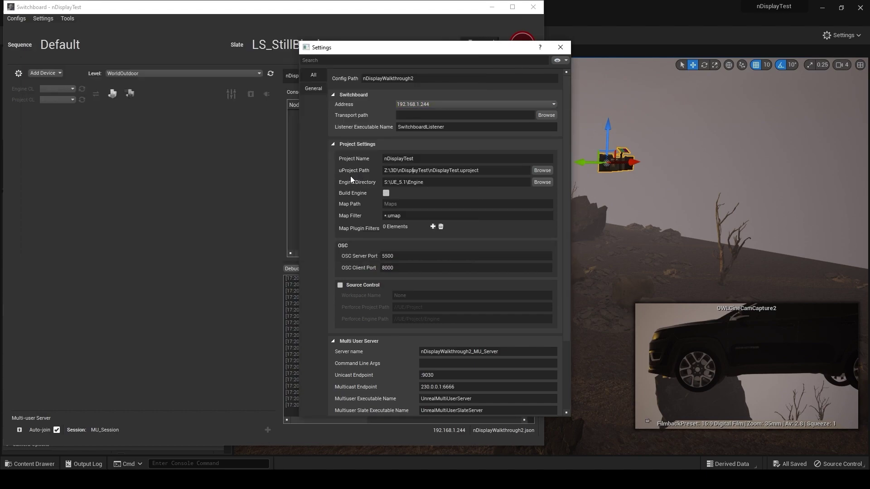
pyautogui.moveTo(399, 170); pyautogui.dragTo(469, 171)
pyautogui.click(505, 170)
pyautogui.click(561, 48)
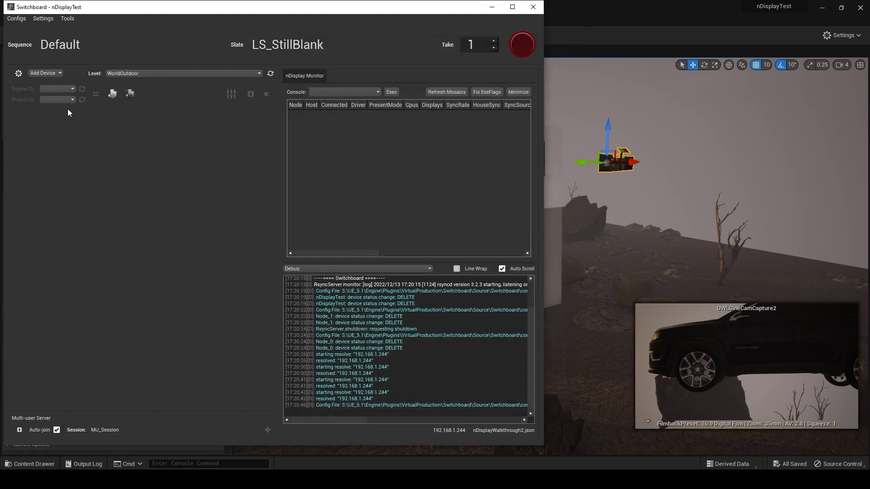
# Step: Choose WorldOutdoor as the Switchboard level
pyautogui.click(138, 75)
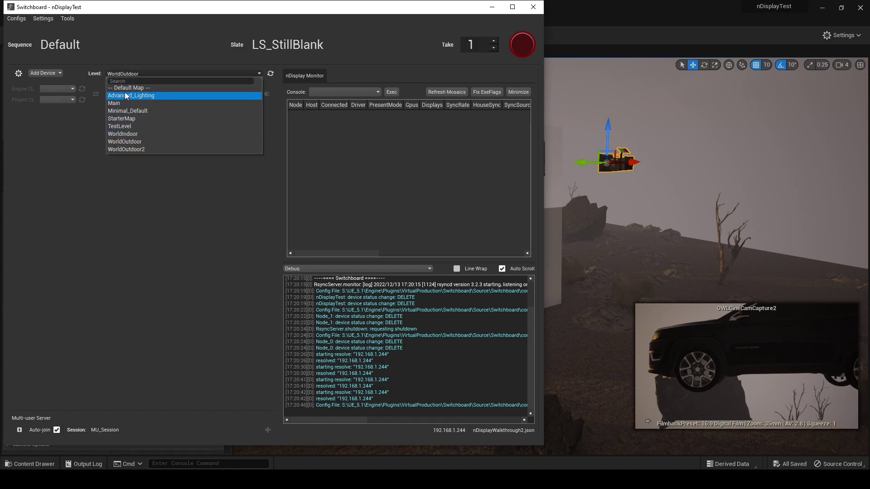
pyautogui.click(137, 144)
# Step: Add an Unreal device named nDisplayTest at 192.168.1.244 and test it by connecting and disconnecting
pyautogui.click(49, 74)
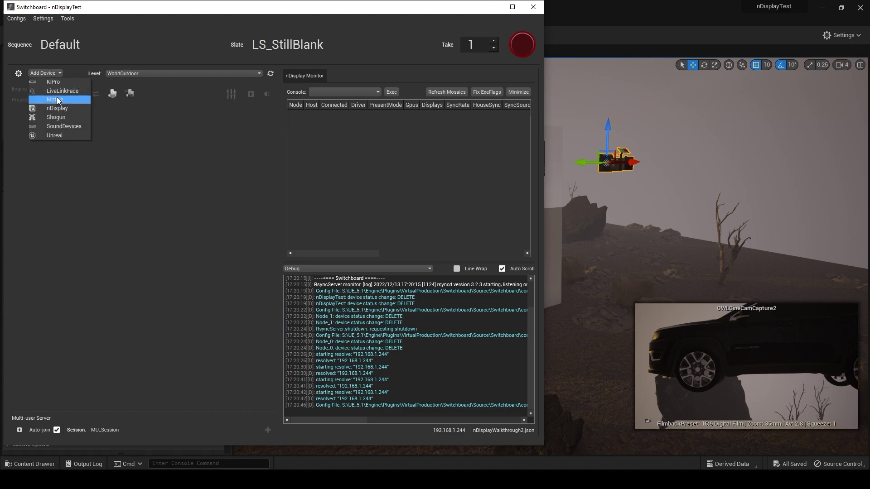
pyautogui.click(58, 136)
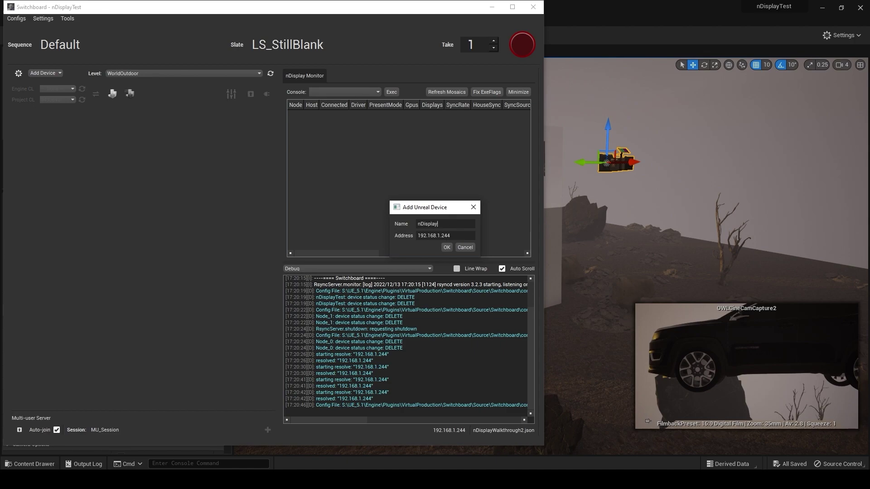
pyautogui.write('t')
pyautogui.press('Return')
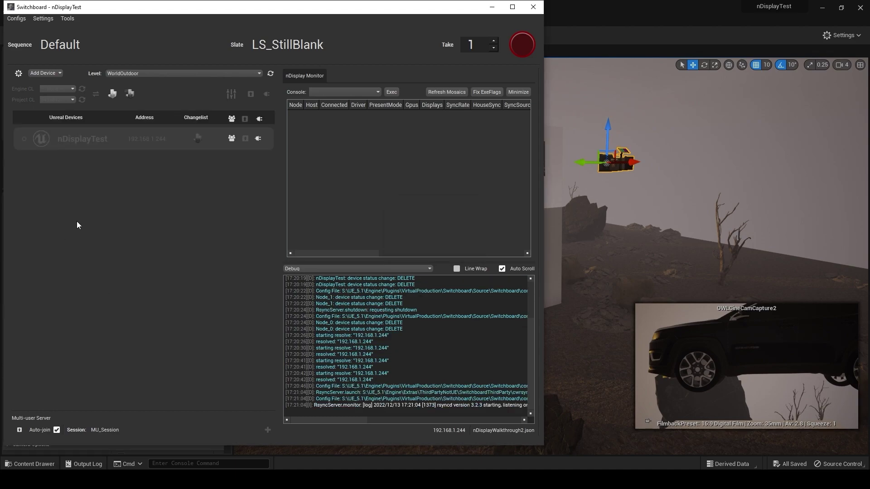
pyautogui.click(258, 138)
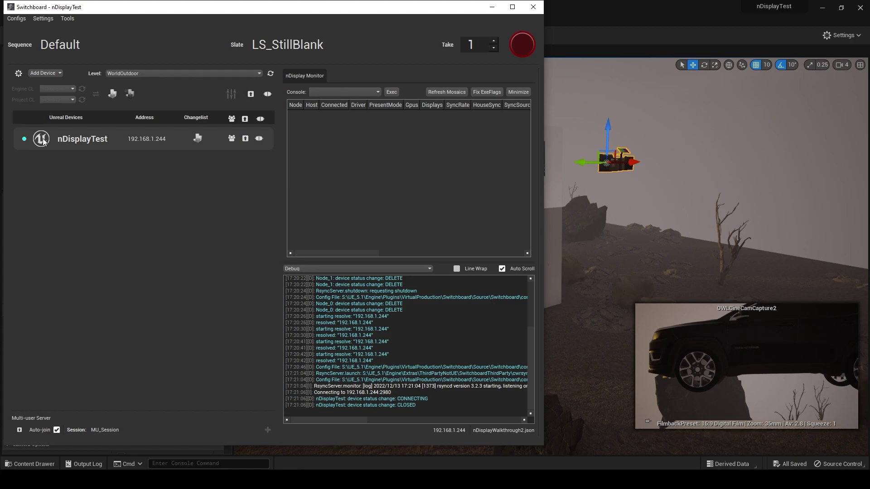
pyautogui.click(259, 139)
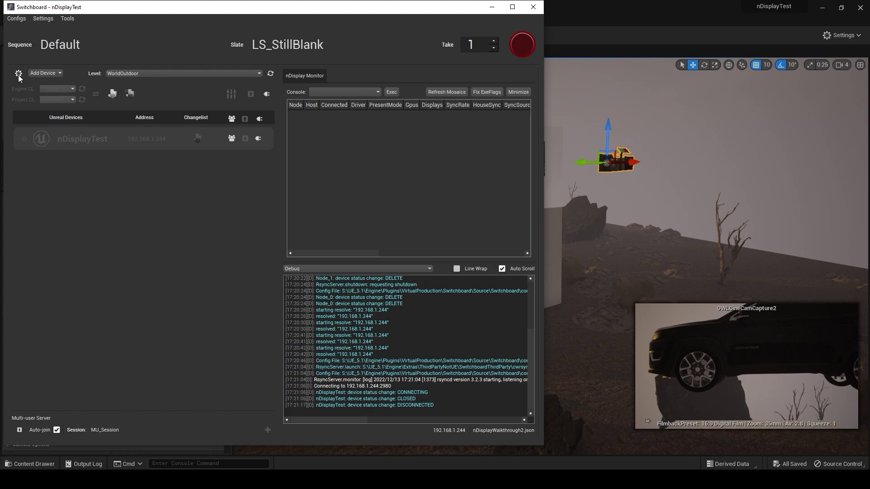
# Step: Add an nDisplay device using the NDC_Cave_2.uasset config file, repopulating the config list before choosing it
pyautogui.click(34, 73)
pyautogui.click(48, 108)
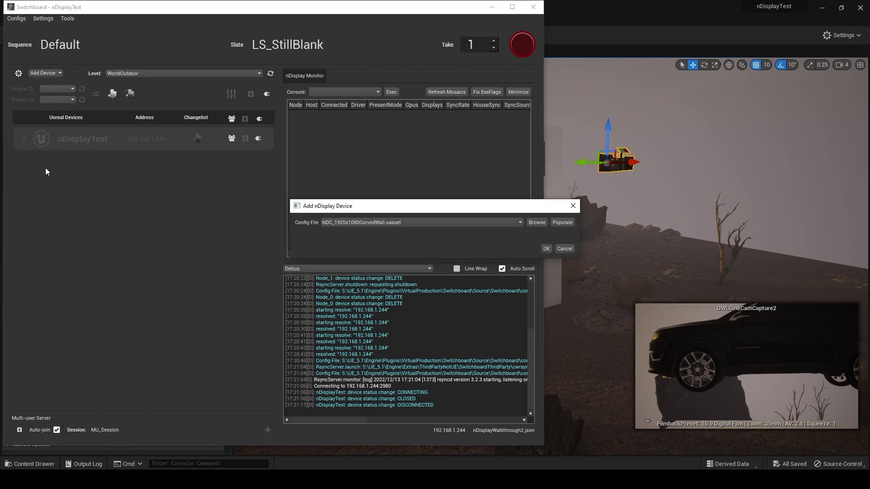
pyautogui.click(520, 222)
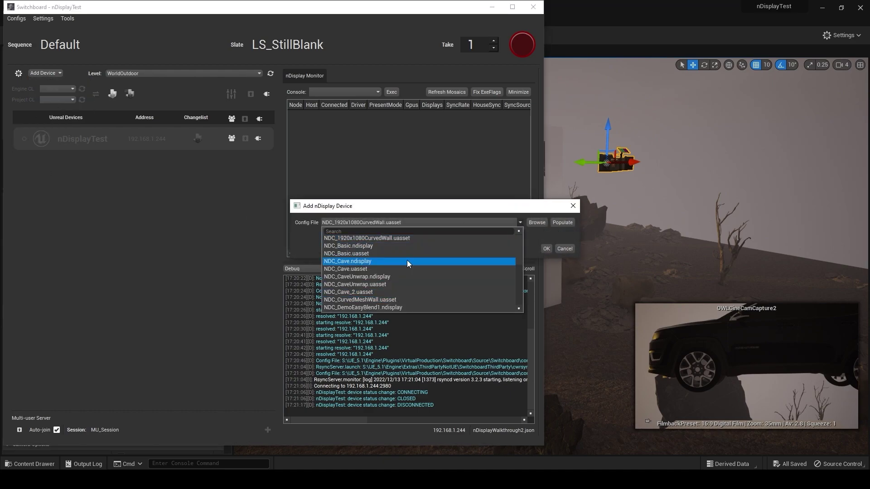
pyautogui.click(352, 293)
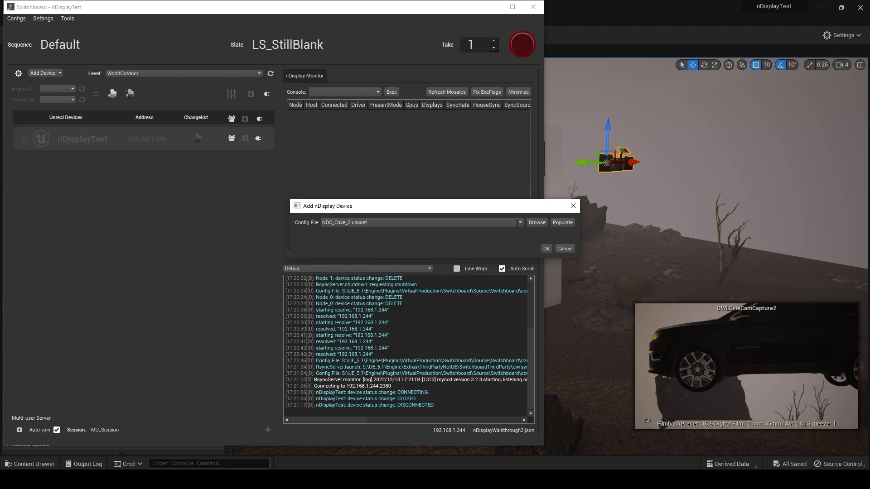
pyautogui.click(563, 223)
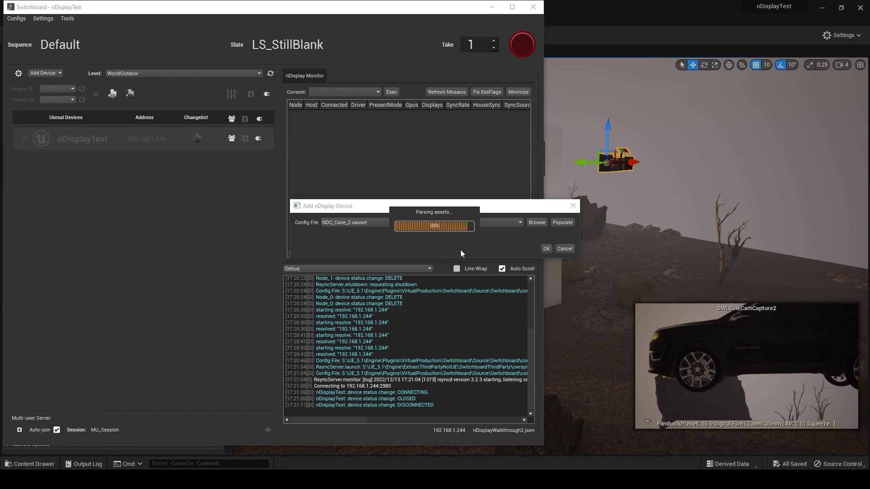
pyautogui.click(519, 223)
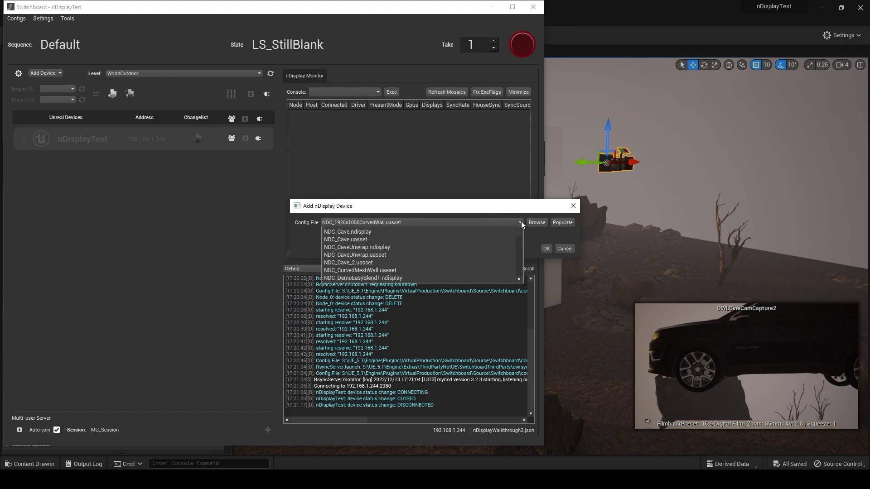
pyautogui.scroll(-5, 367, 281)
pyautogui.scroll(2, 367, 281)
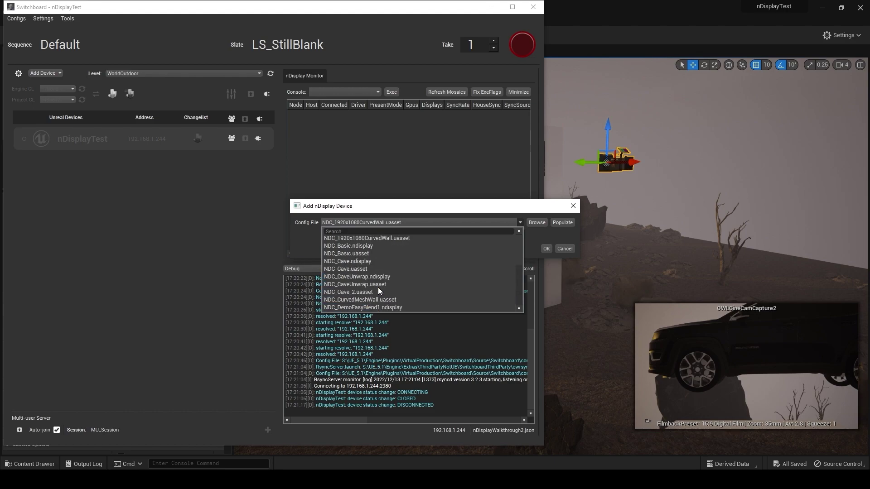
pyautogui.click(358, 292)
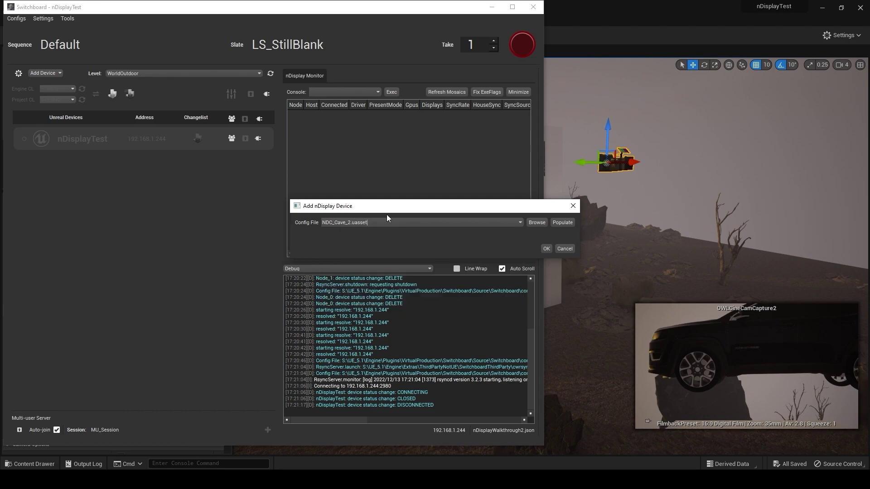
pyautogui.click(546, 248)
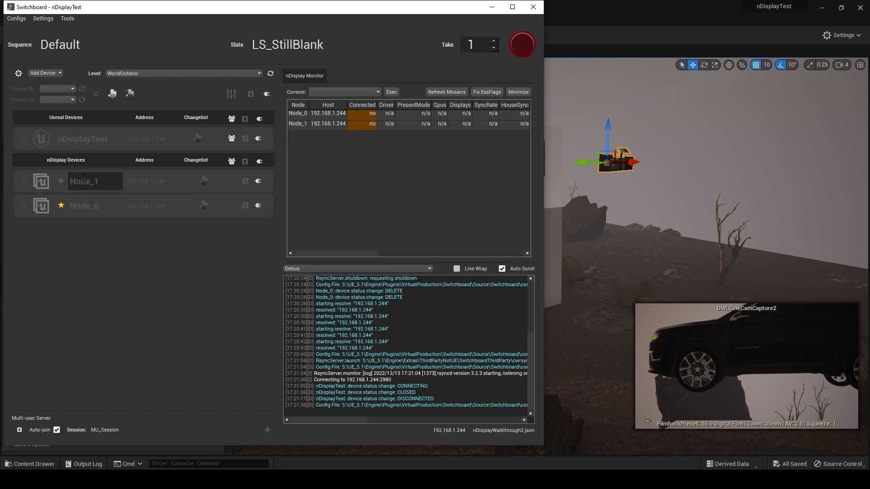
# Step: Return to the Unreal level, select the NDC_Cave_2 actor and open its blueprint for editing
pyautogui.click(595, 53)
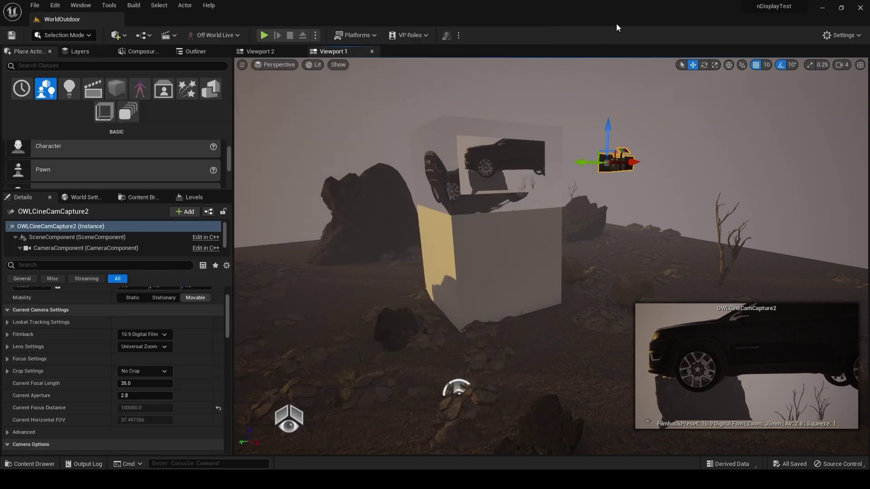
pyautogui.click(449, 209)
pyautogui.scroll(-5, 130, 238)
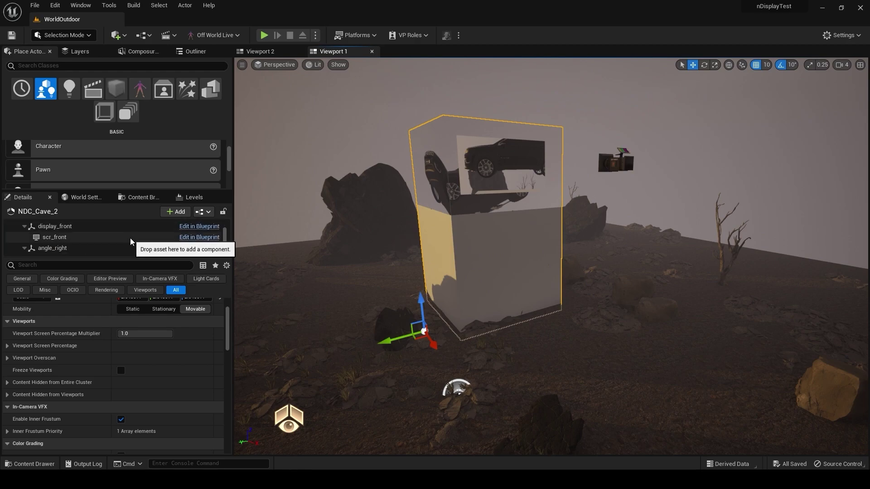
pyautogui.click(195, 243)
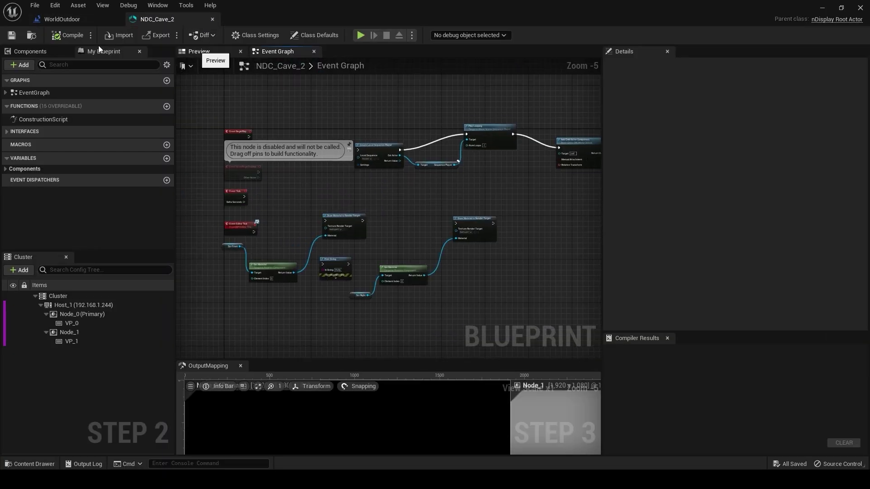
# Step: Examine the NDC_Cave_2 preview, its two cluster nodes and their output mapping, and close the open blueprint editors
pyautogui.click(200, 51)
pyautogui.moveTo(411, 200); pyautogui.dragTo(420, 195, button='right')
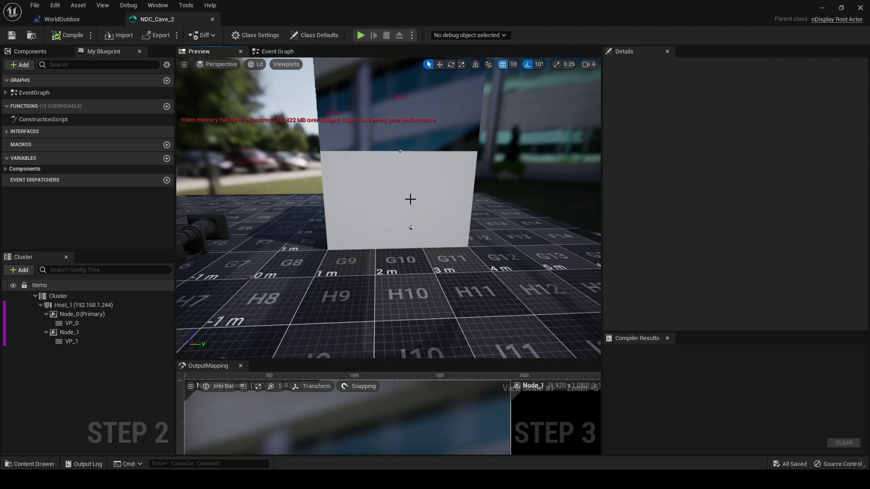
pyautogui.click(77, 316)
pyautogui.click(73, 332)
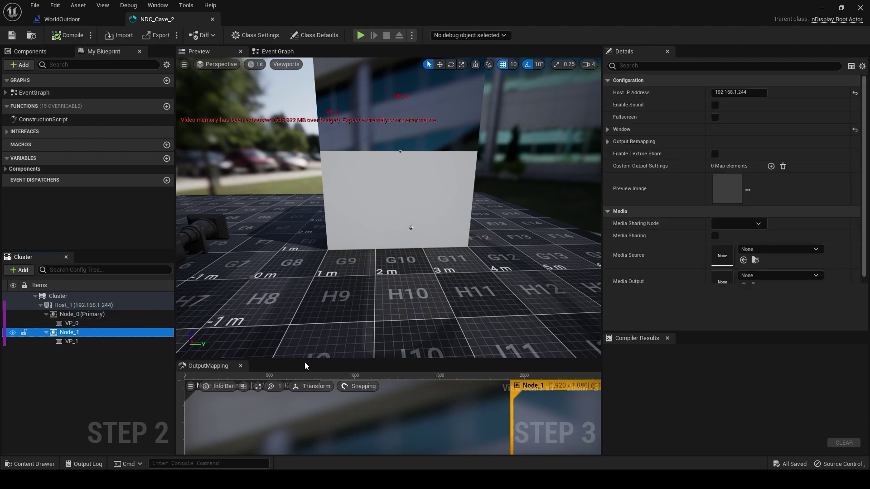
pyautogui.moveTo(307, 361); pyautogui.dragTo(307, 275)
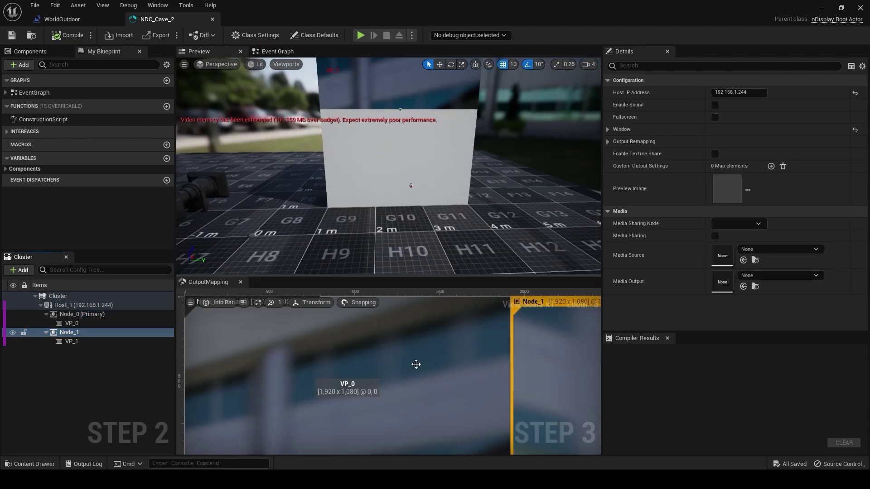
pyautogui.scroll(-7, 434, 358)
pyautogui.moveTo(443, 374); pyautogui.dragTo(383, 334, button='right')
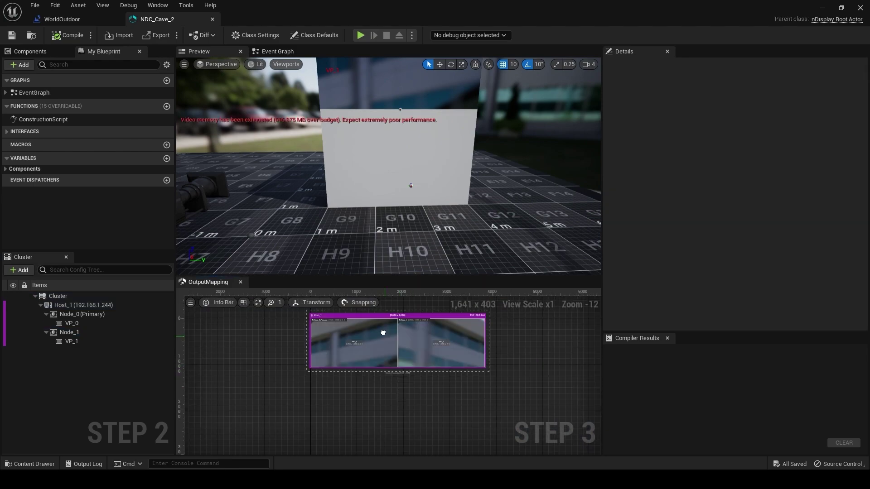
pyautogui.scroll(2, 361, 363)
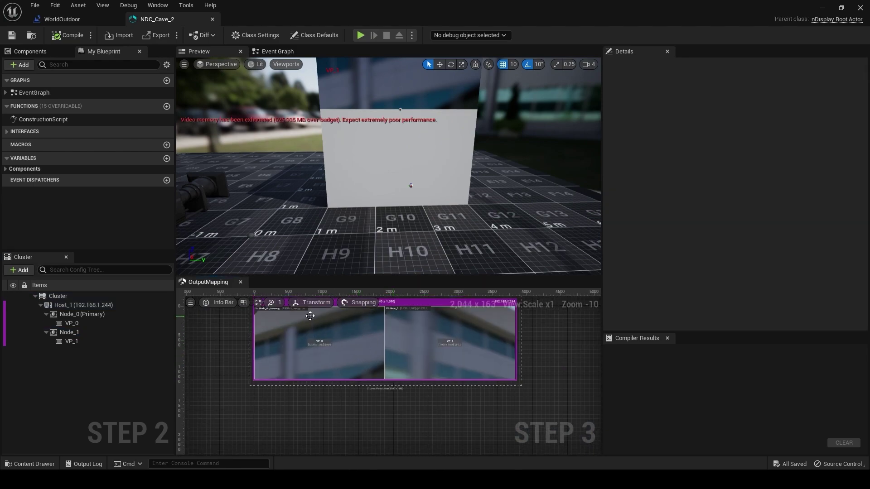
pyautogui.click(212, 19)
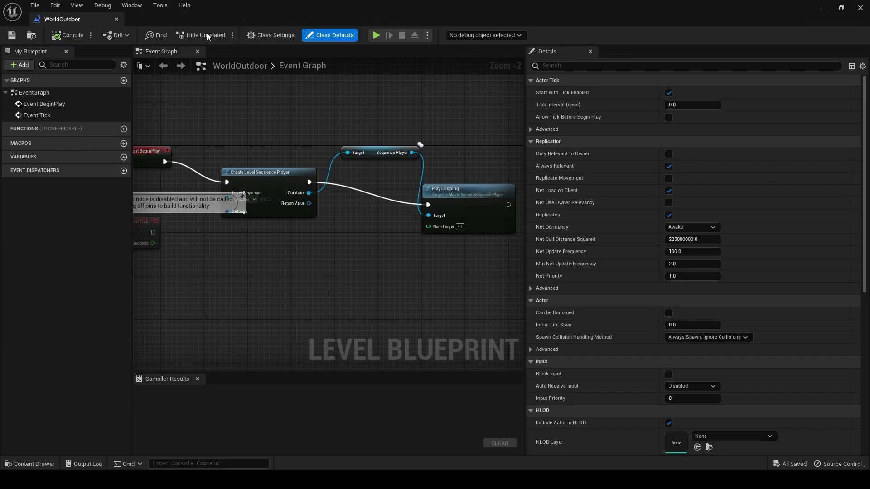
pyautogui.click(116, 20)
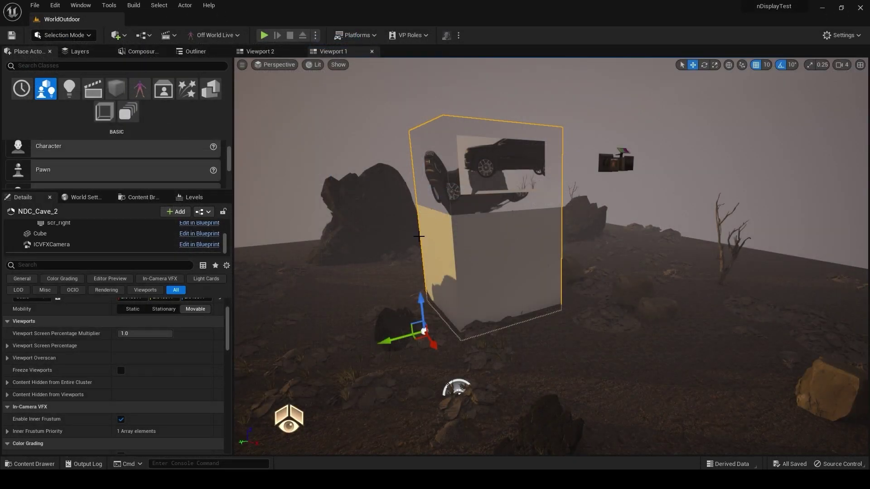
# Step: Switch to Switchboard and connect the Node_0 nDisplay device
pyautogui.moveTo(419, 236); pyautogui.dragTo(395, 236, button='right')
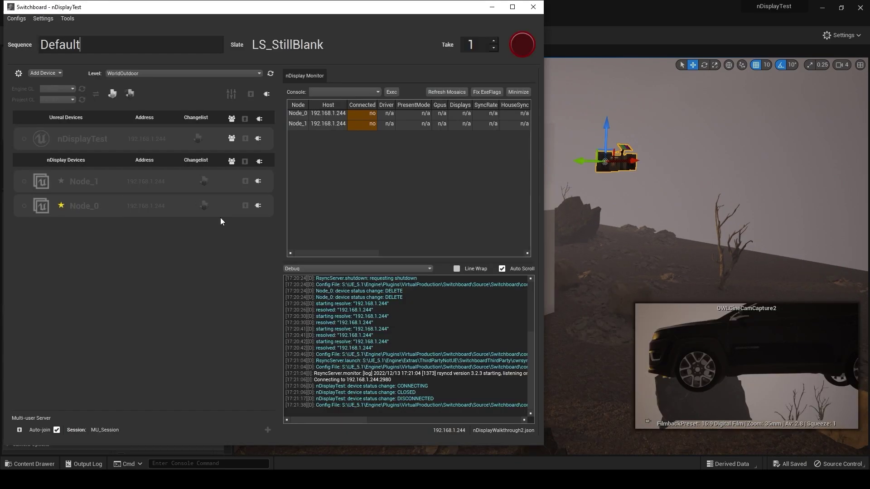
pyautogui.click(259, 207)
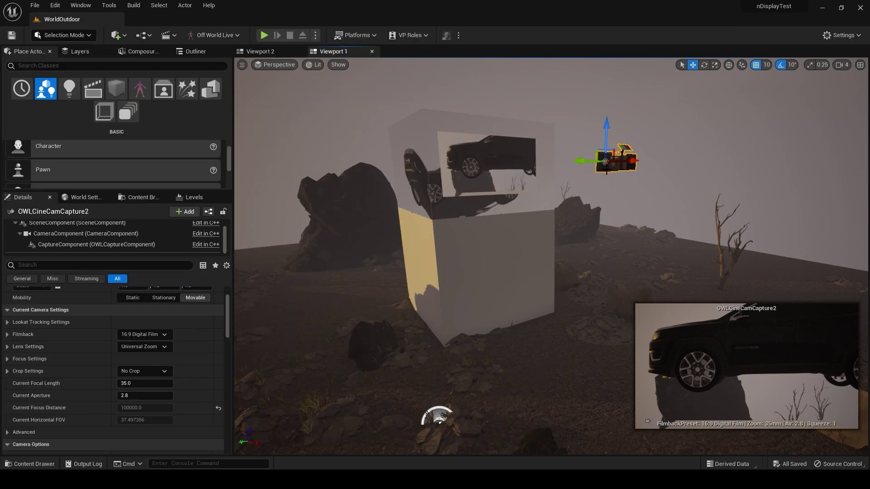
# Step: Return to the Unreal level and check the Cine Camera Actor assigned to the ICVFXCamera component of NDC_Cave_2
pyautogui.click(610, 167)
pyautogui.click(495, 224)
pyautogui.scroll(-3, 58, 240)
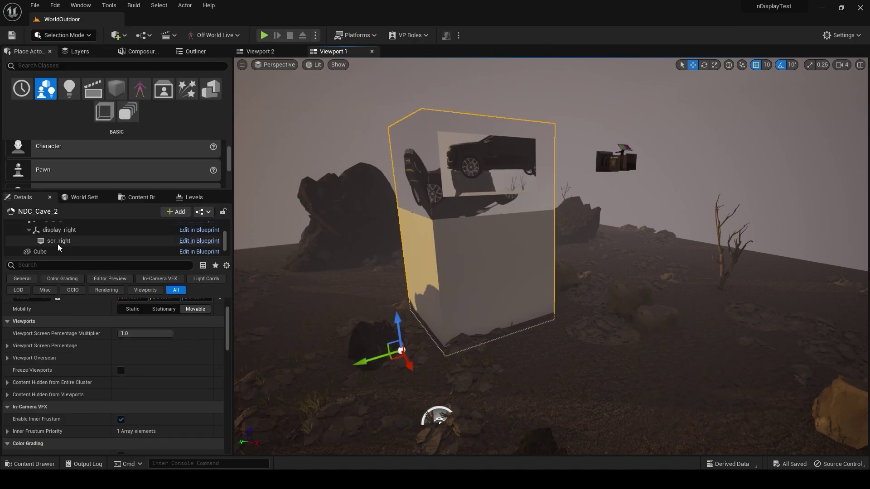
pyautogui.scroll(-1, 58, 240)
pyautogui.click(52, 244)
pyautogui.scroll(3, 161, 341)
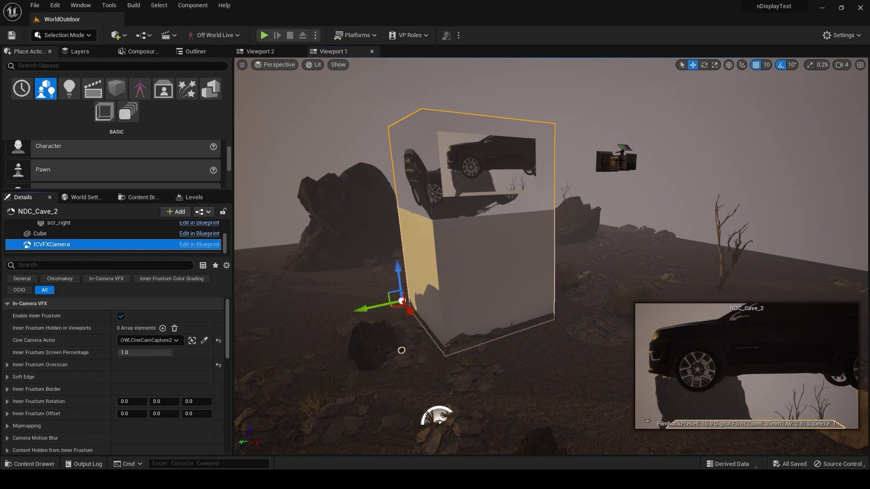
# Step: Move the OWLCineCamCapture2 camera to X 230, Y -400, Z 770 and save the level
pyautogui.click(625, 144)
pyautogui.moveTo(599, 153)
pyautogui.mouseDown()
pyautogui.moveTo(531, 175)
pyautogui.moveTo(575, 144)
pyautogui.moveTo(561, 159)
pyautogui.moveTo(585, 153)
pyautogui.mouseUp()
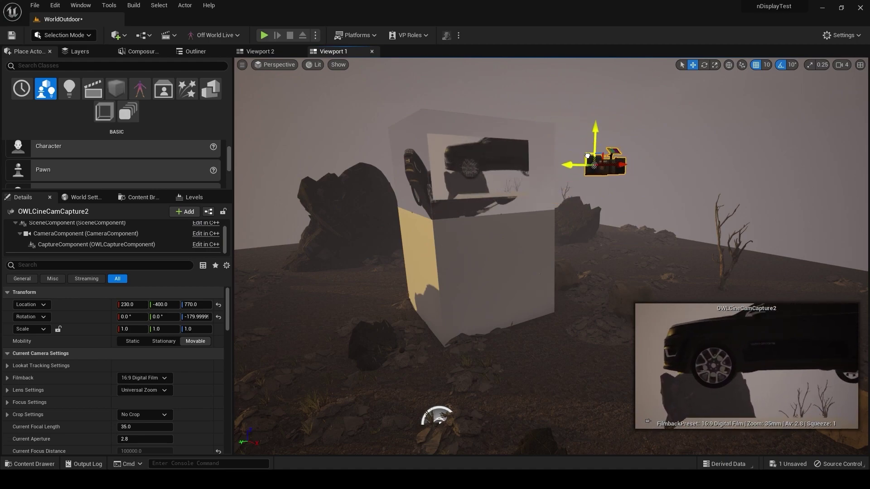
pyautogui.moveTo(487, 241)
pyautogui.mouseDown(button='right')
pyautogui.moveTo(503, 274)
pyautogui.moveTo(503, 241)
pyautogui.mouseUp(button='right')
pyautogui.moveTo(481, 211); pyautogui.dragTo(468, 190, button='right')
pyautogui.hotkey('ctrl', 's')
# Step: Select the jeep, review the Create Level Sequence Player node that plays its sequence in the level blueprint, and close the blueprint
pyautogui.click(460, 200)
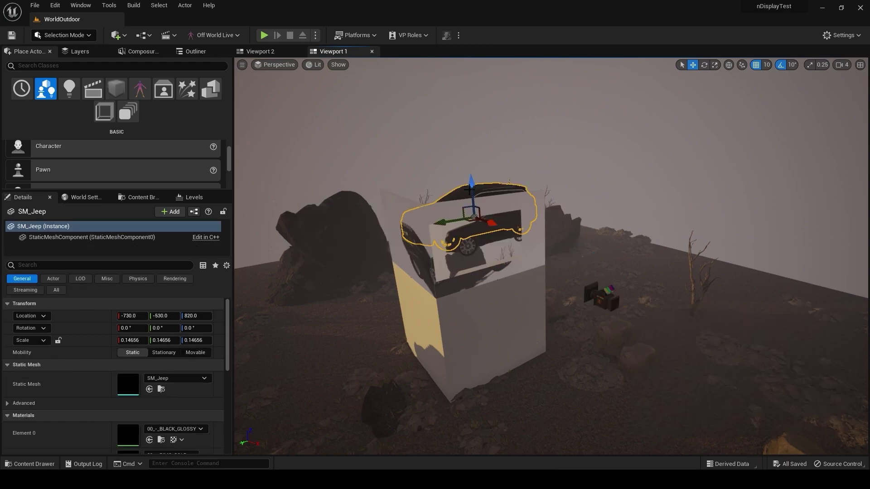
pyautogui.click(143, 35)
pyautogui.click(184, 100)
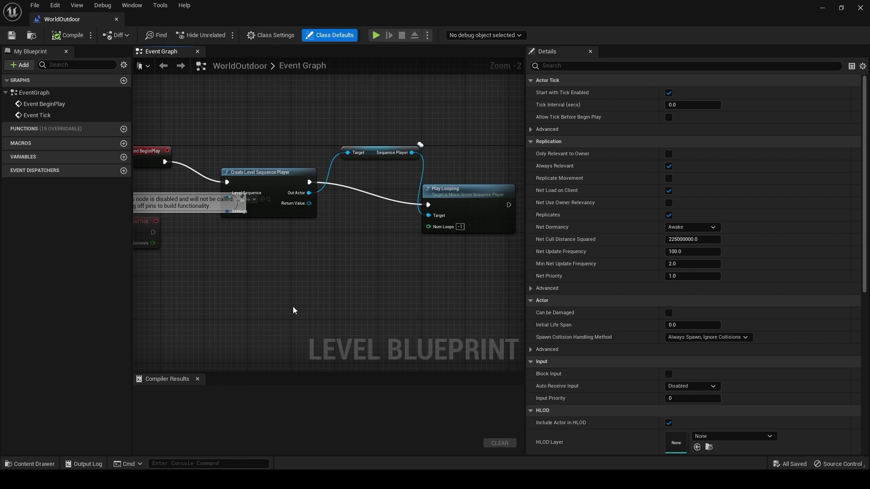
pyautogui.moveTo(270, 166); pyautogui.dragTo(268, 124)
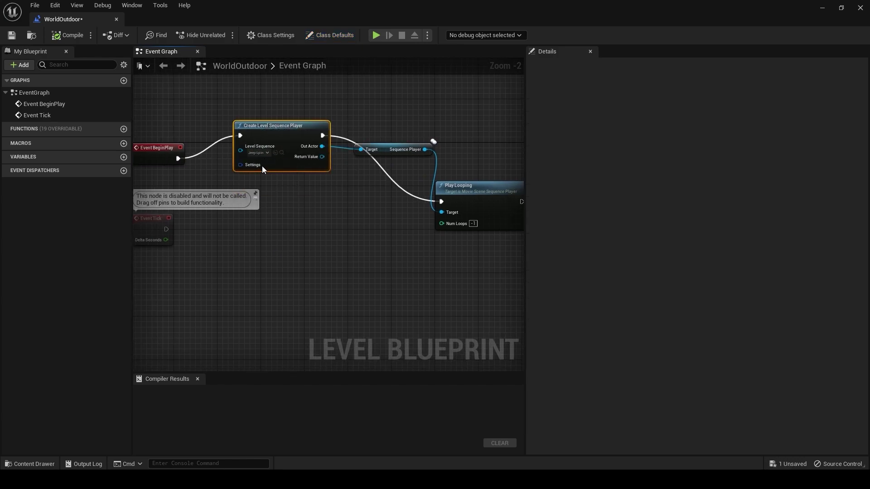
pyautogui.scroll(2, 239, 162)
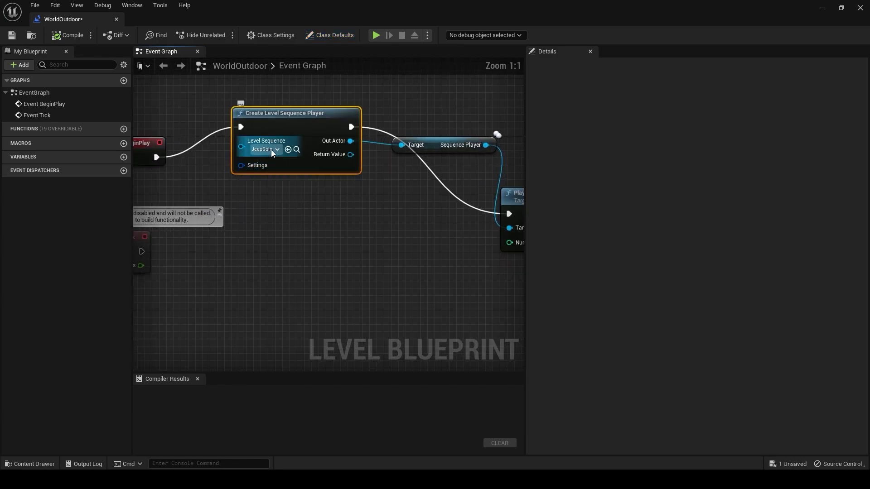
pyautogui.click(116, 20)
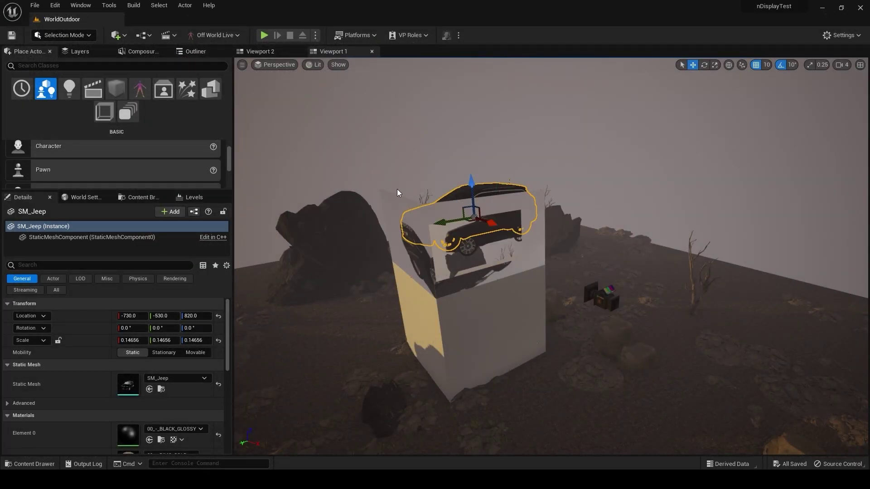
# Step: Compare the cave and OWLCineCamCapture2 actors and check the texture target of the camera's CaptureComponent
pyautogui.moveTo(512, 357)
pyautogui.mouseDown(button='right')
pyautogui.moveTo(482, 324)
pyautogui.moveTo(501, 349)
pyautogui.mouseUp(button='right')
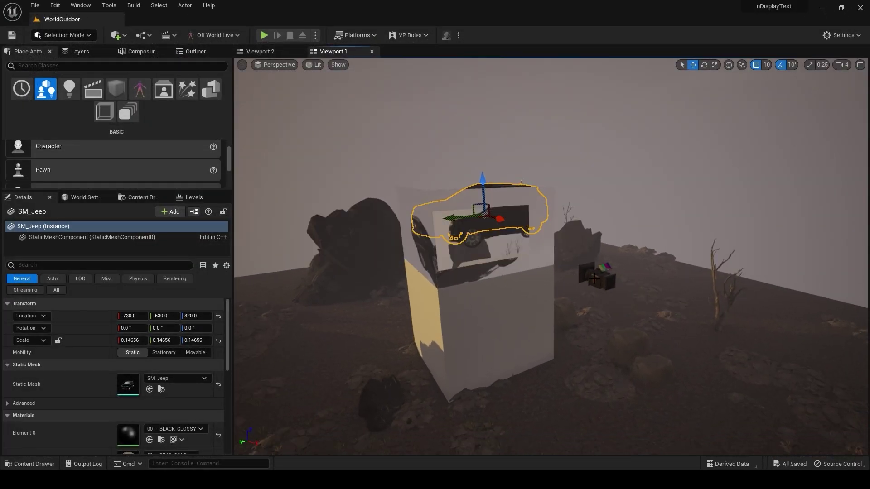
pyautogui.click(594, 279)
pyautogui.moveTo(544, 253); pyautogui.dragTo(479, 283, button='right')
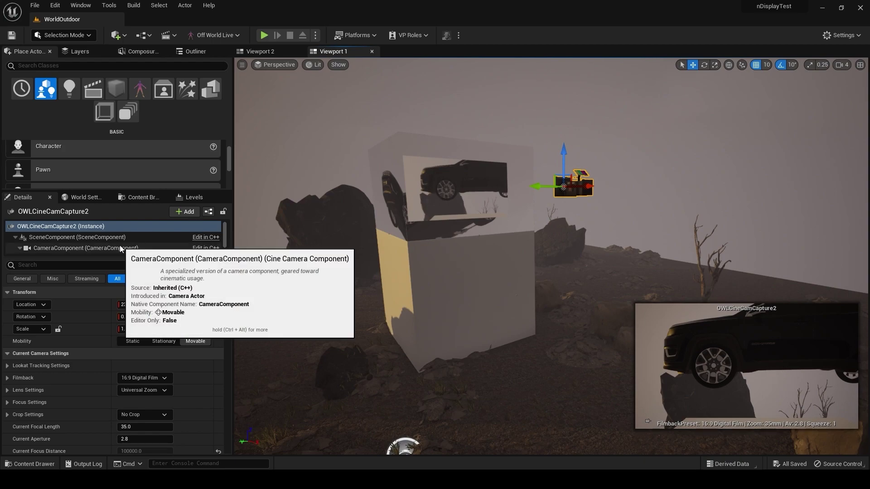
pyautogui.click(431, 252)
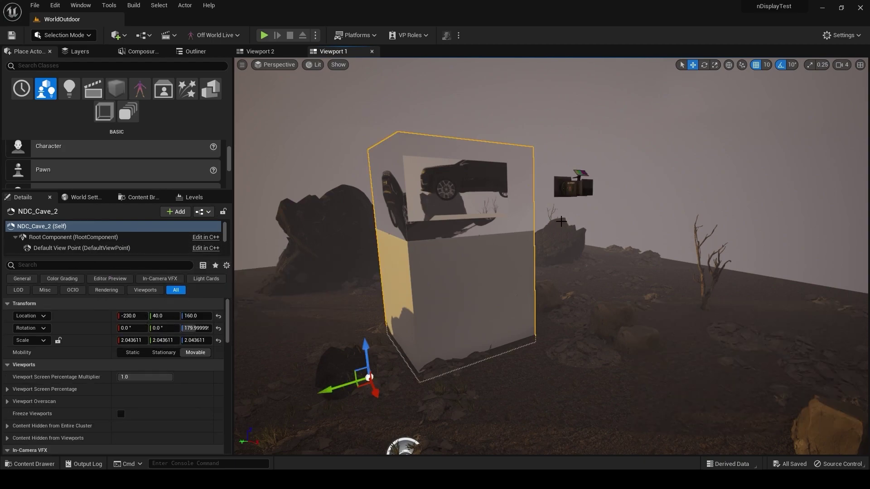
pyautogui.click(559, 198)
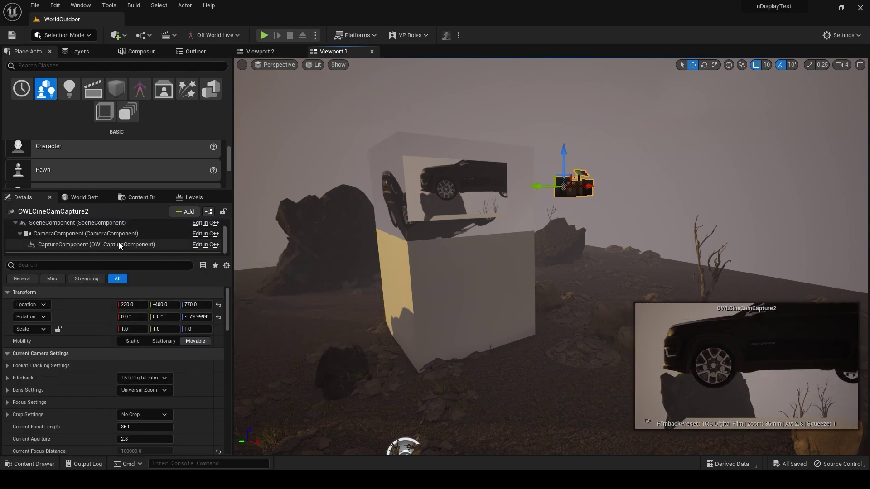
pyautogui.click(67, 245)
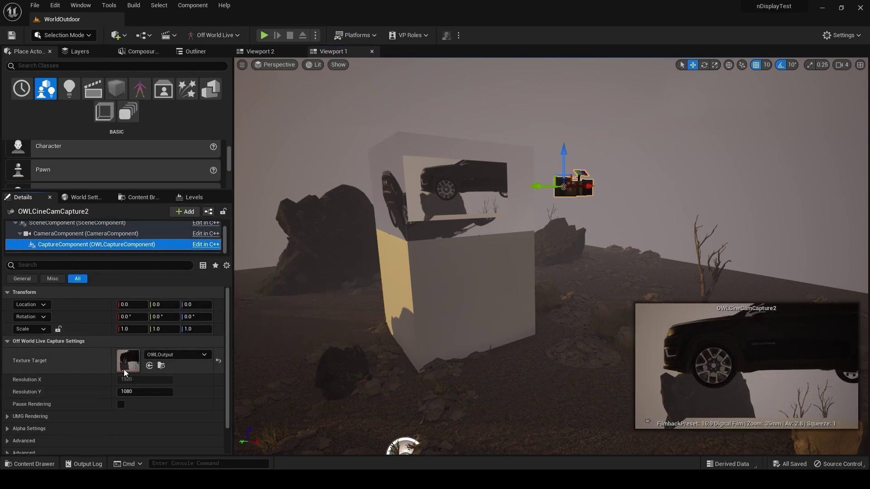
# Step: Search the level's actors for "sender", review the Spout sender settings of OWLSpoutSenderManager1, and clear the search
pyautogui.click(90, 52)
pyautogui.click(195, 52)
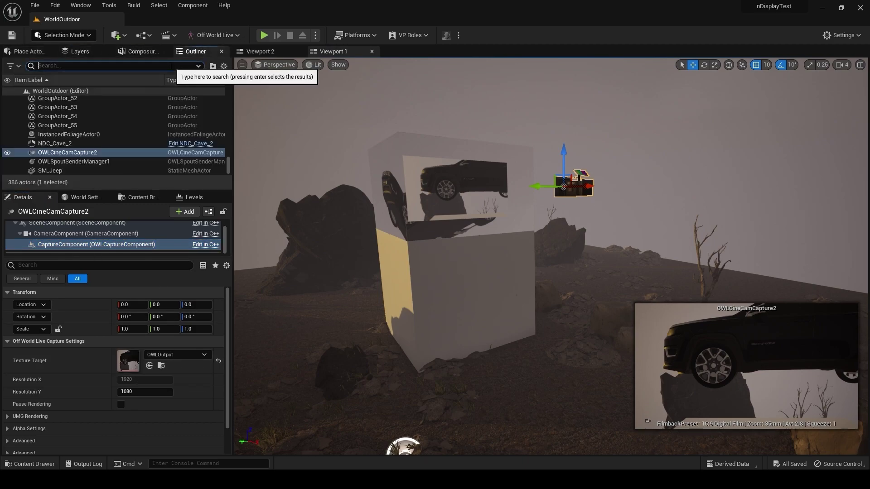
pyautogui.write('sender')
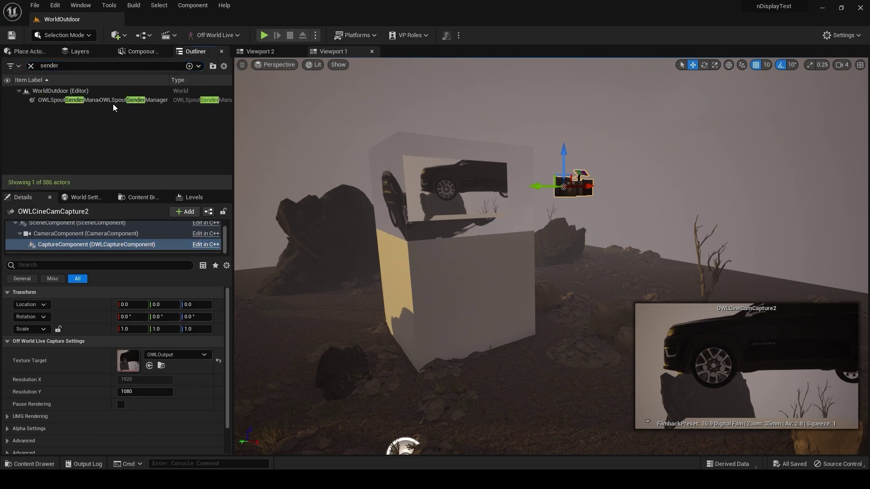
pyautogui.click(113, 100)
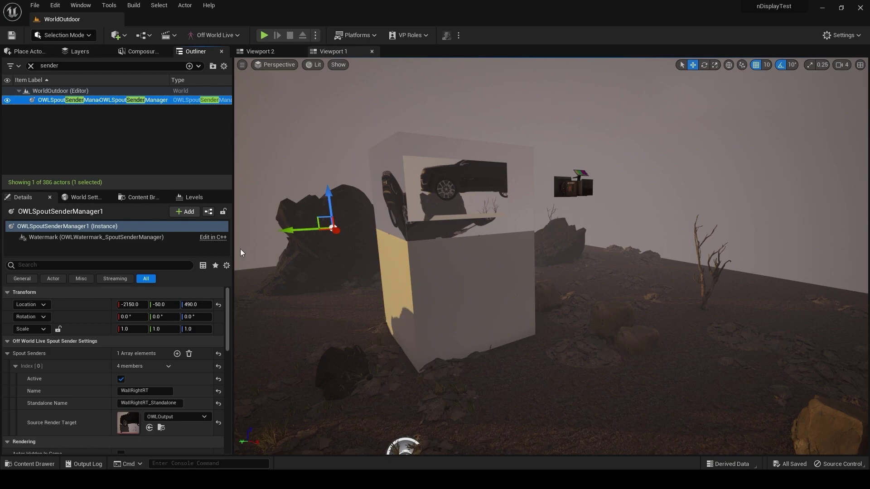
pyautogui.click(31, 65)
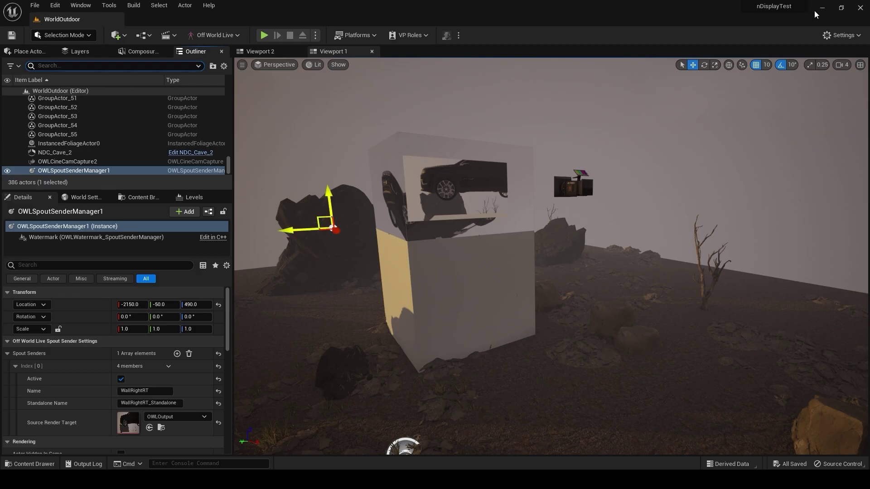
# Step: Close the Unreal Editor and launch the Node_0 nDisplay device from Switchboard
pyautogui.click(860, 8)
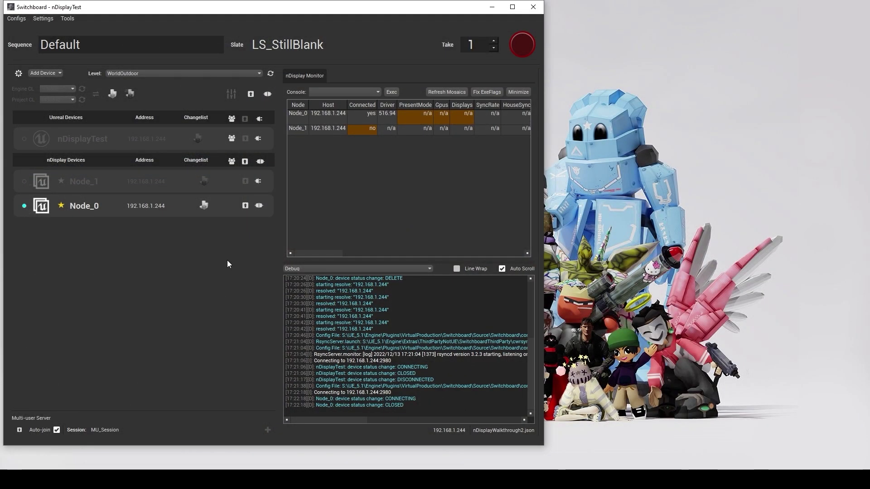
pyautogui.click(245, 205)
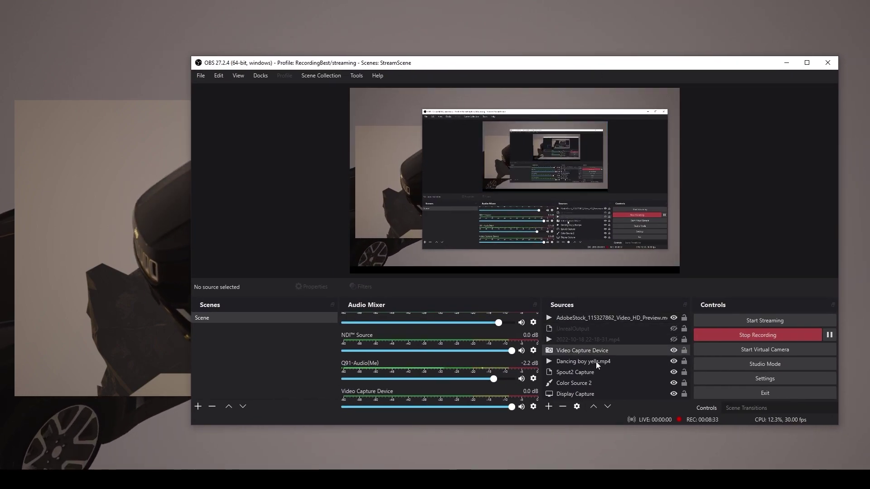
# Step: Switch to OBS, add a new Spout2 Capture source to the scene, and open its list of Spout senders
pyautogui.click(589, 318)
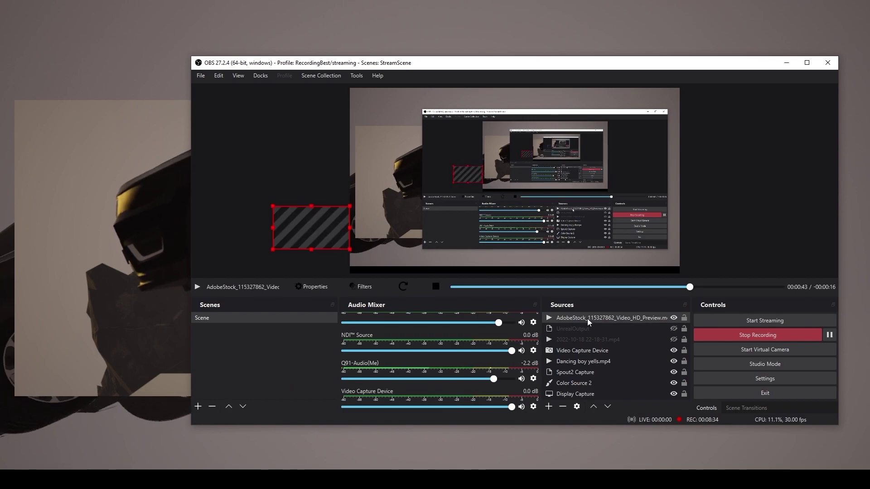
pyautogui.click(549, 407)
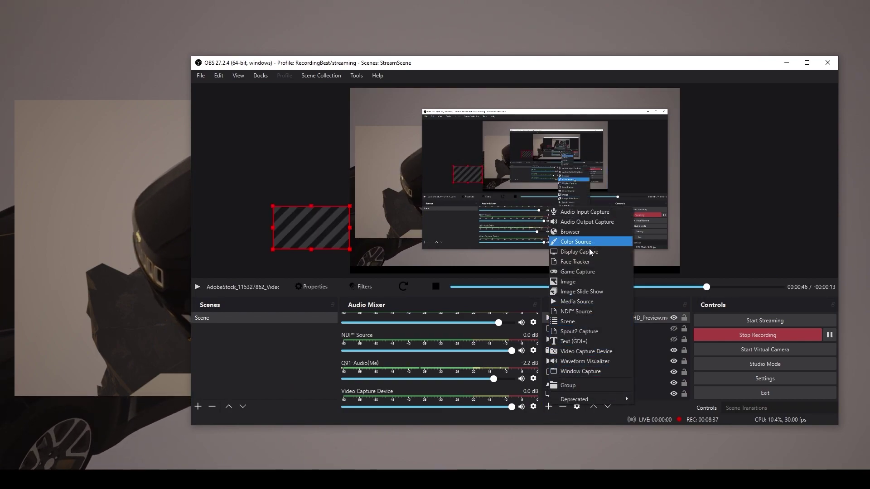
pyautogui.click(576, 332)
pyautogui.click(539, 305)
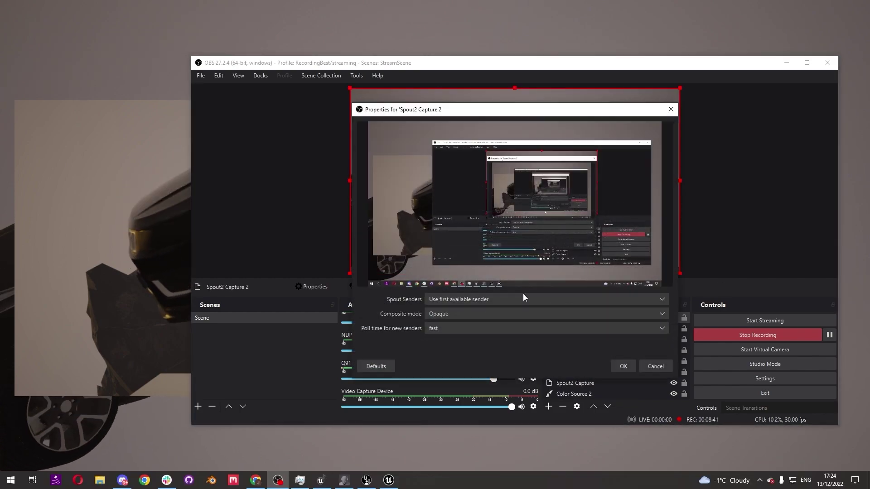
pyautogui.click(481, 300)
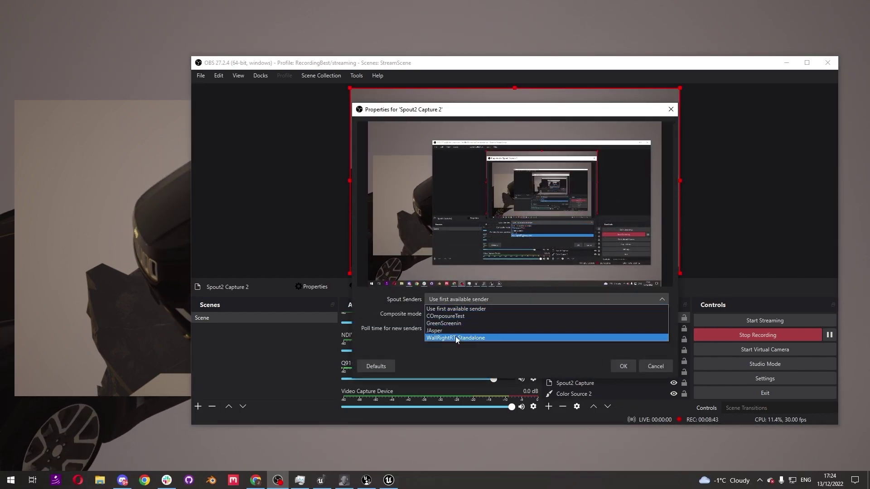